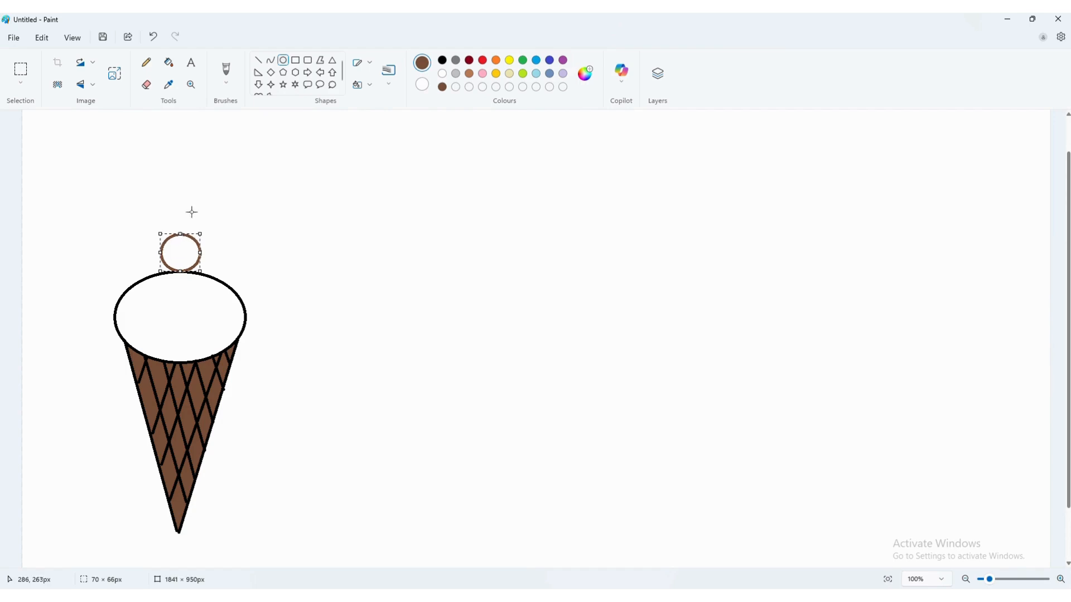
- Fill the cherry circle with red and the oval scoop below it with gold
click(483, 59)
click(166, 63)
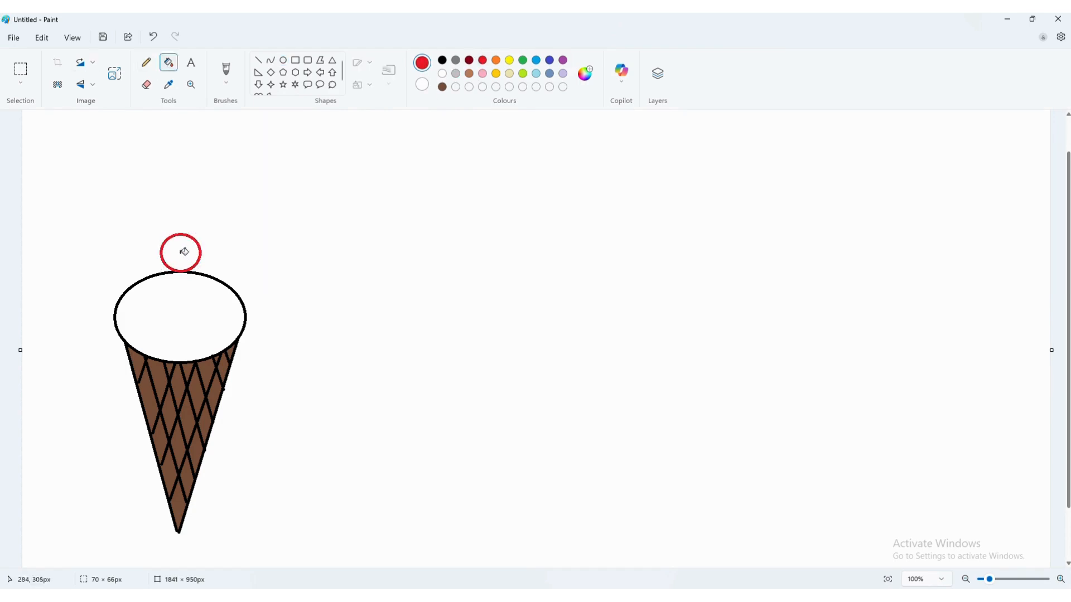
click(183, 251)
click(199, 319)
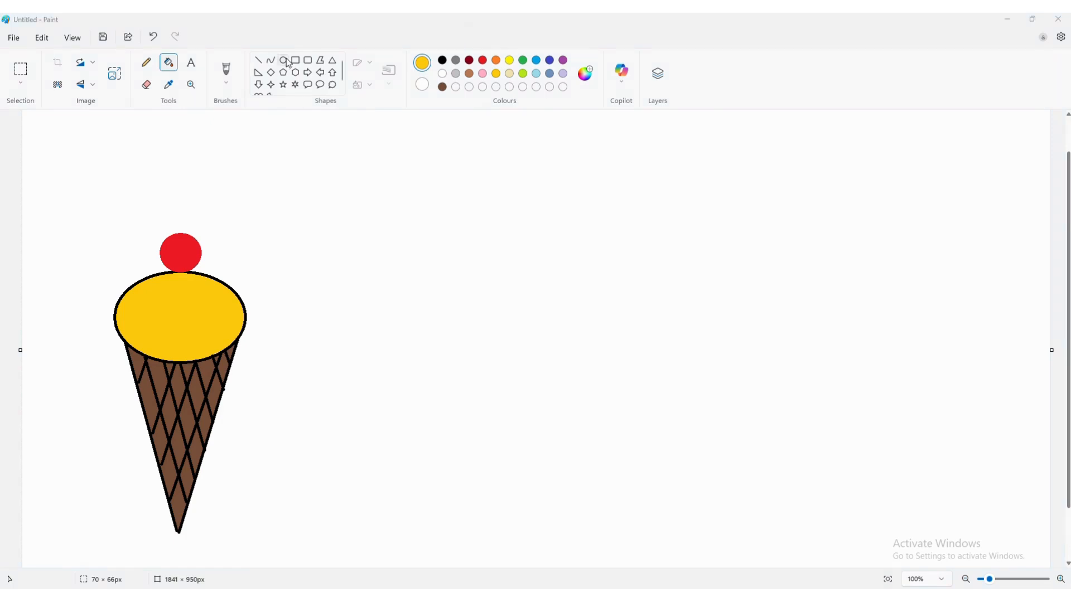
- Draw three overlapping black circles, about 171 by 174 px each, arranged as a scoop cluster beside the first ice cream
click(442, 59)
click(283, 60)
drag(332, 214, 428, 312)
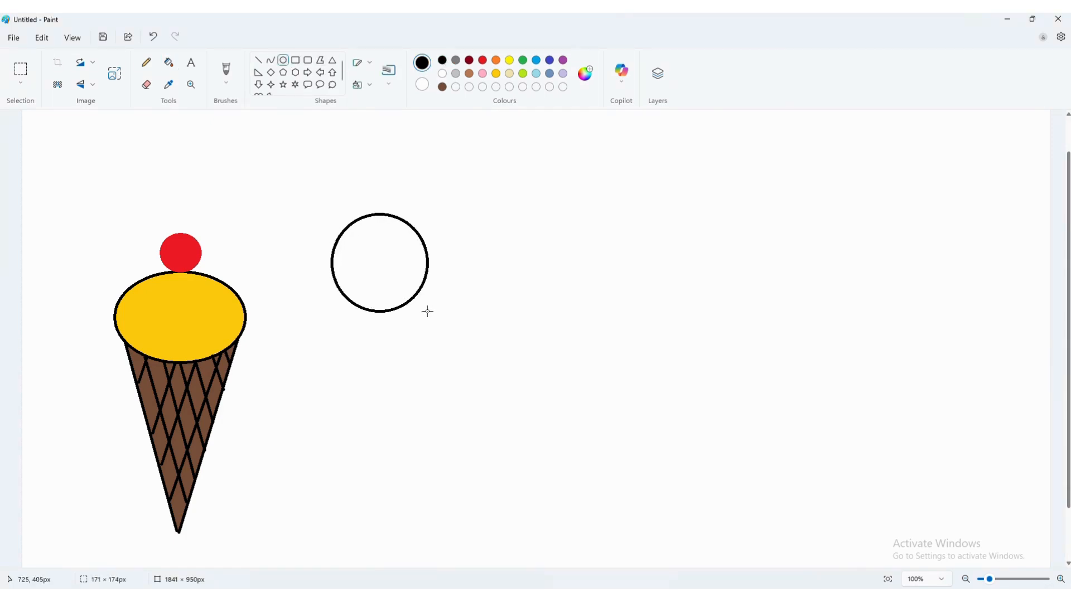
drag(394, 179, 490, 268)
mouse_move(429, 220)
mouse_down()
mouse_move(502, 304)
mouse_move(525, 310)
mouse_up()
click(621, 277)
- Erase the overlapping arcs inside the three circles to leave a single cloud-shaped scoop outline
click(147, 85)
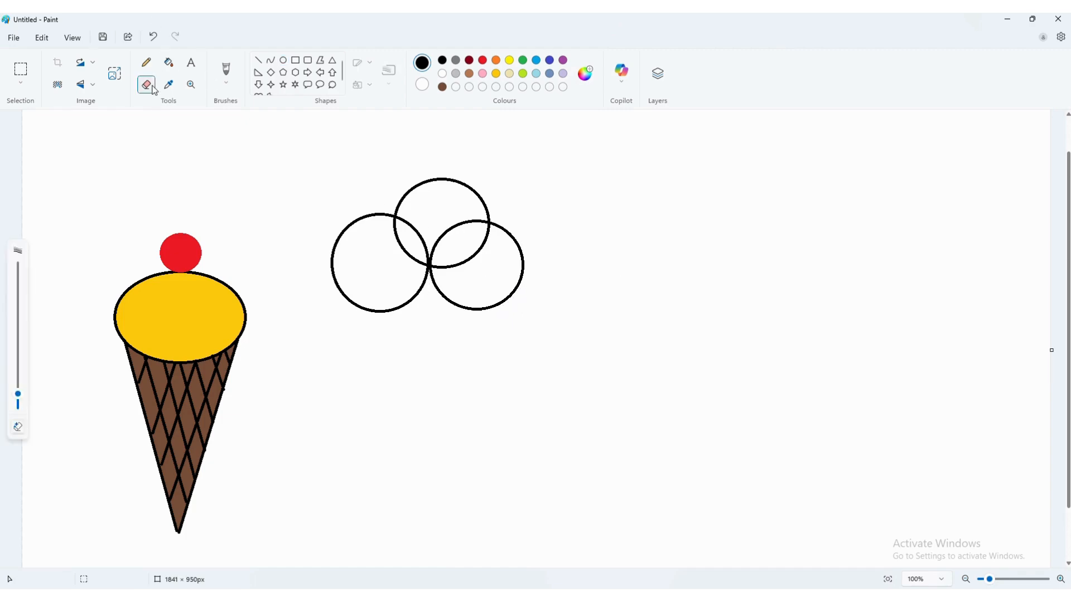
drag(395, 225, 423, 263)
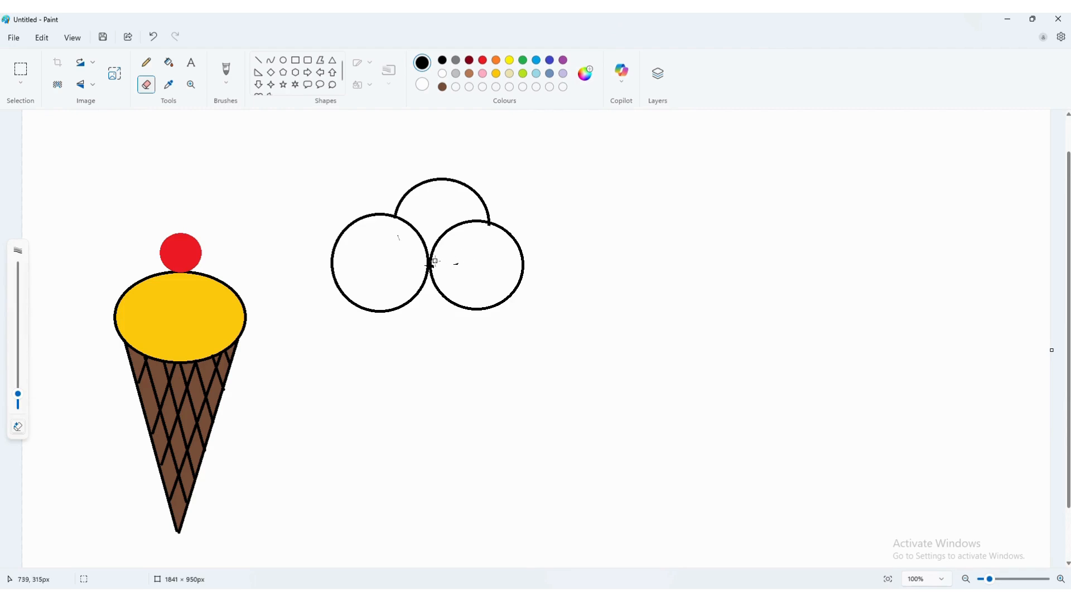
drag(429, 260, 465, 225)
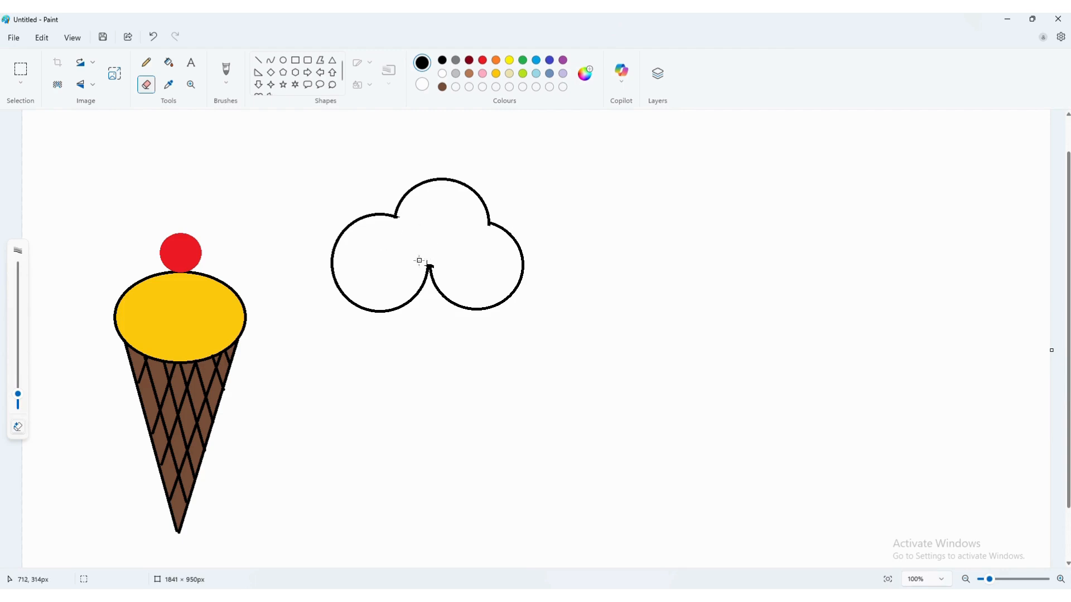
- Draw two straight black lines from the outer sides of the scoops down to a shared point to form the cone
click(20, 70)
click(259, 59)
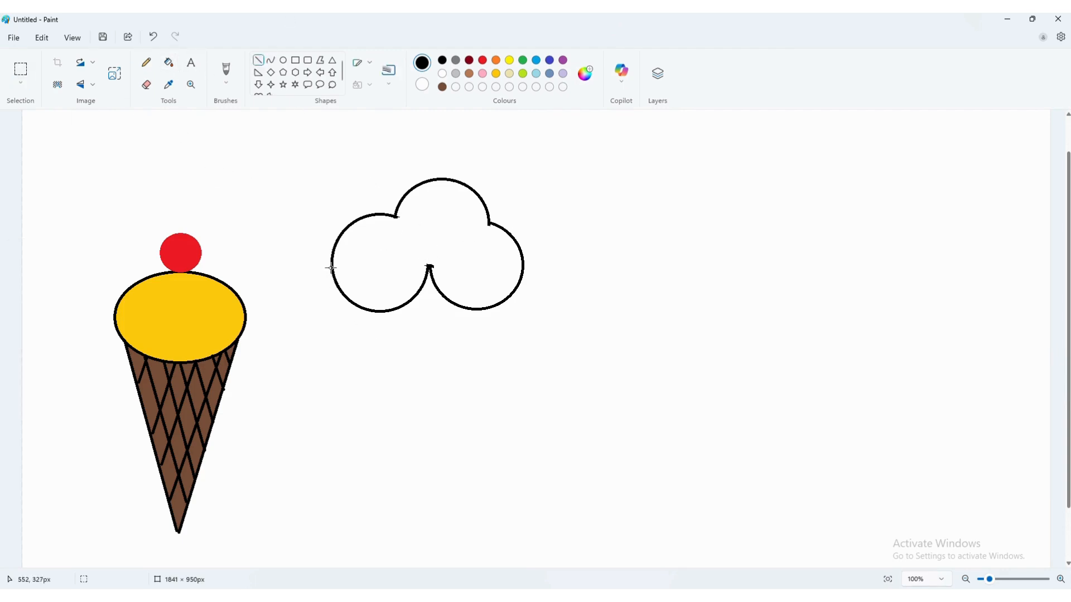
drag(331, 268, 434, 536)
mouse_move(524, 270)
mouse_down()
mouse_move(495, 403)
mouse_move(432, 537)
mouse_up()
click(581, 368)
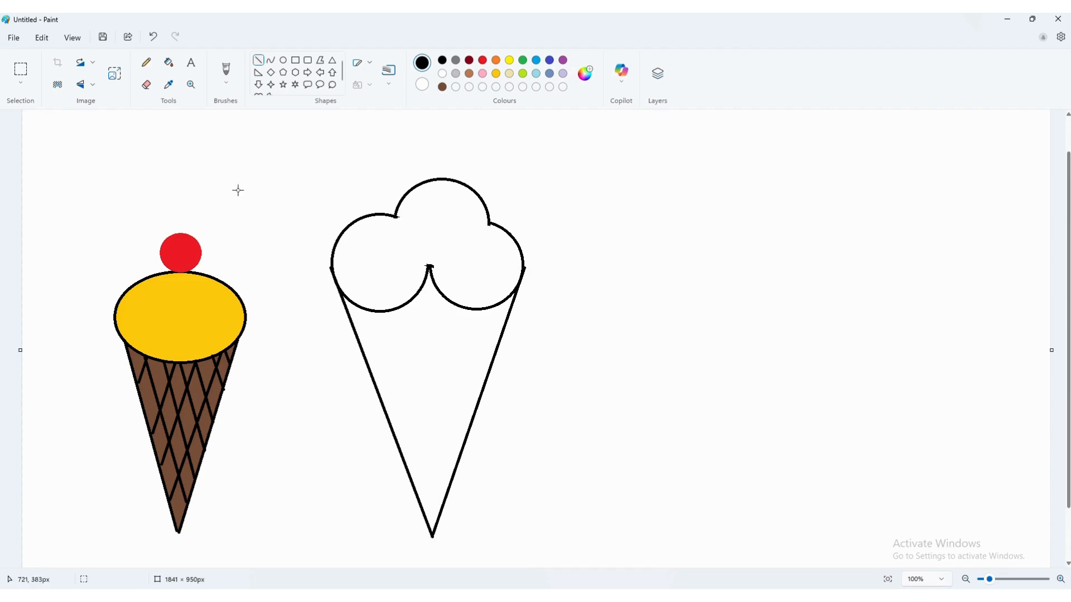
- Fill the cloud-shaped scoop outline with light pink
click(509, 74)
click(169, 62)
click(423, 243)
click(482, 73)
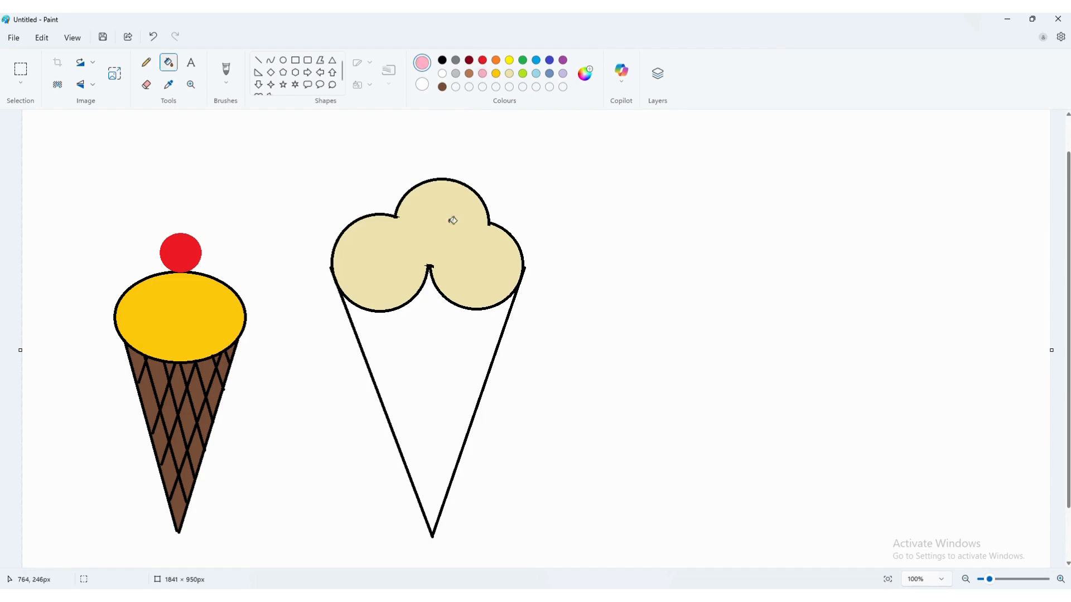
click(452, 220)
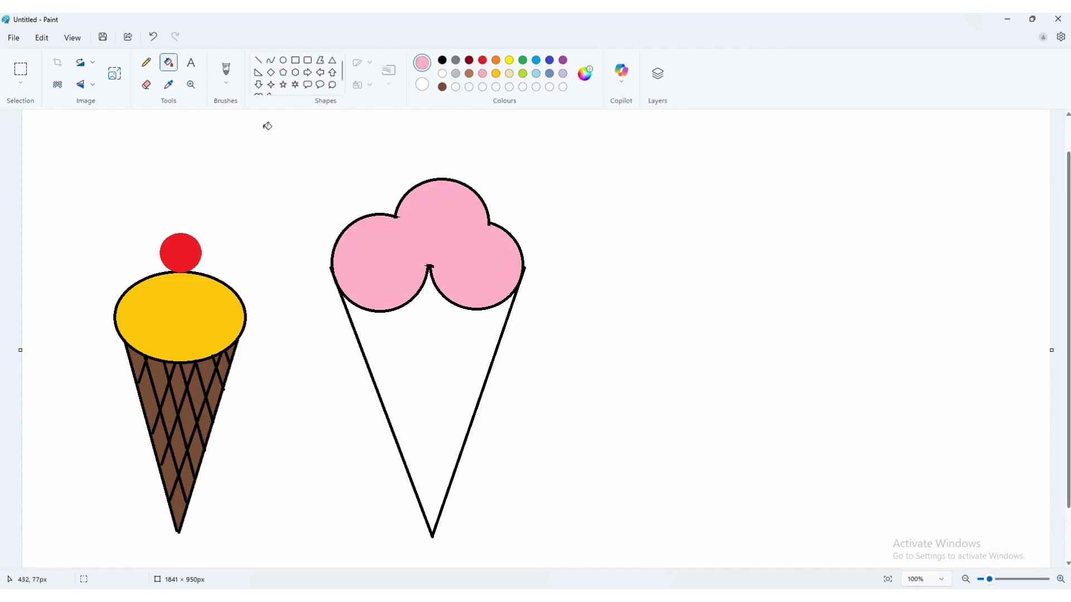
- Draw small bent dark red sprinkles with the Curve tool on the pink scoops
click(271, 60)
click(469, 60)
mouse_move(392, 241)
mouse_down()
mouse_move(412, 267)
mouse_move(387, 257)
mouse_up()
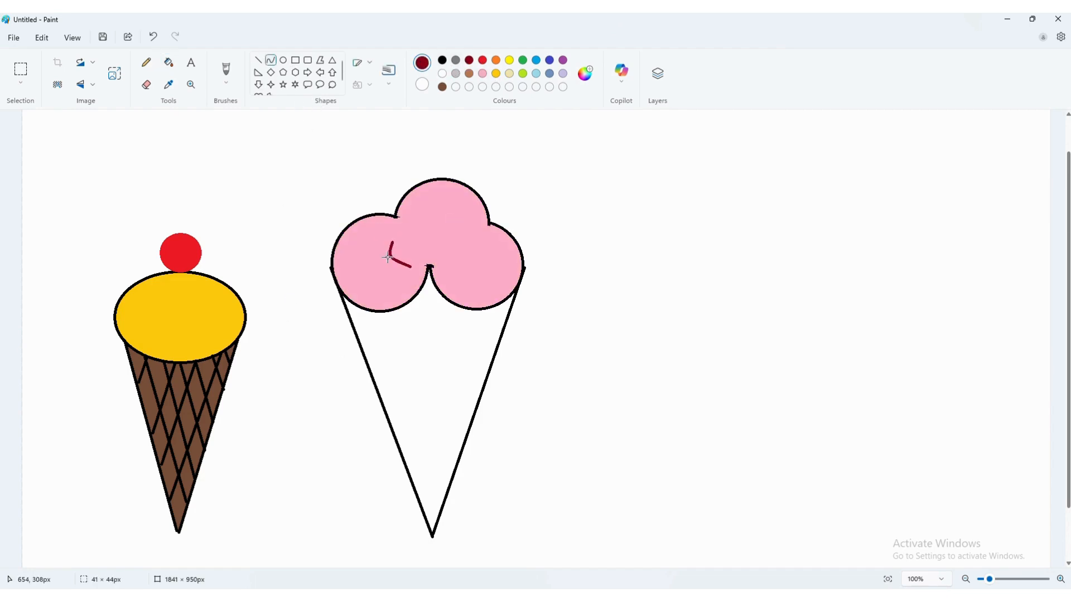
click(389, 241)
click(440, 225)
mouse_move(426, 208)
mouse_down()
mouse_move(430, 218)
mouse_move(470, 223)
mouse_up()
click(440, 209)
click(440, 210)
click(443, 236)
- Scatter short straight sprinkles in red, brown, green, blue, purple and orange over the pink scoops
click(483, 61)
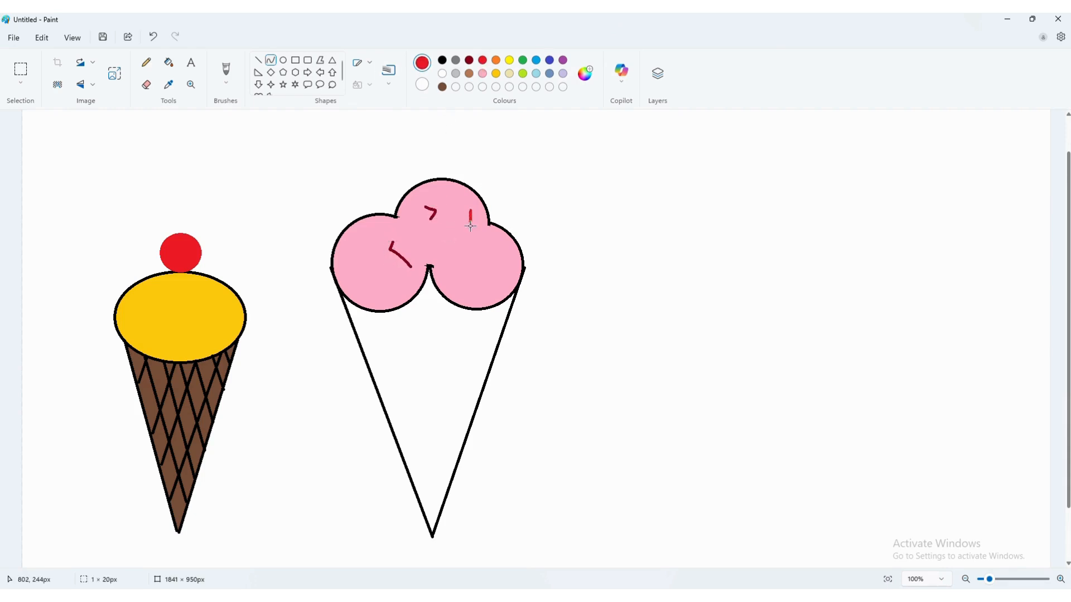
click(258, 61)
click(536, 60)
drag(483, 260, 479, 266)
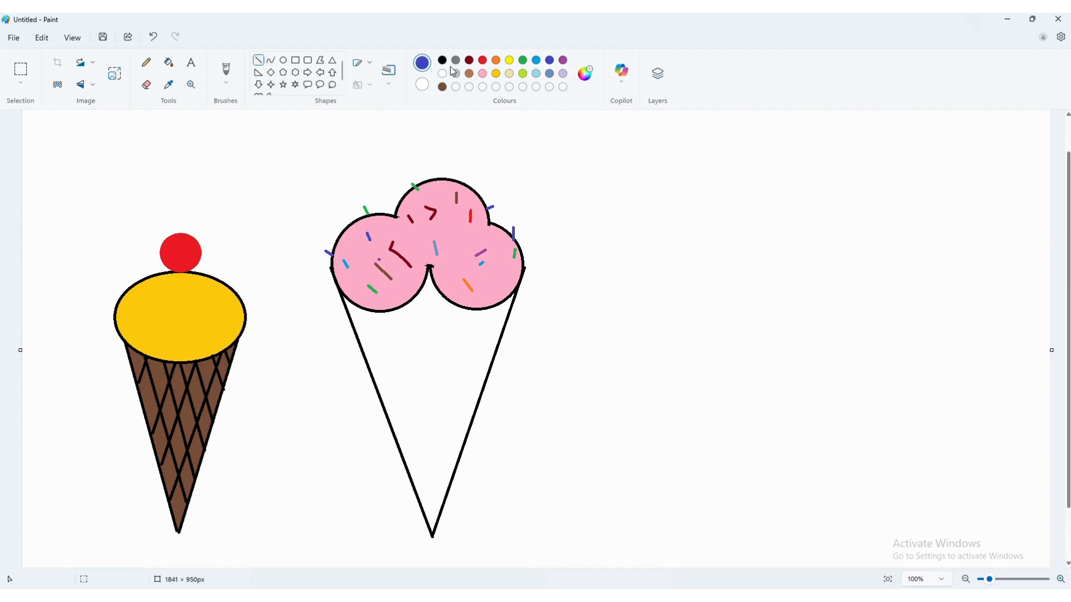
- Draw a black diagonal line about 117 by 142 px across the lower part of the second cone
click(442, 60)
drag(387, 409, 450, 487)
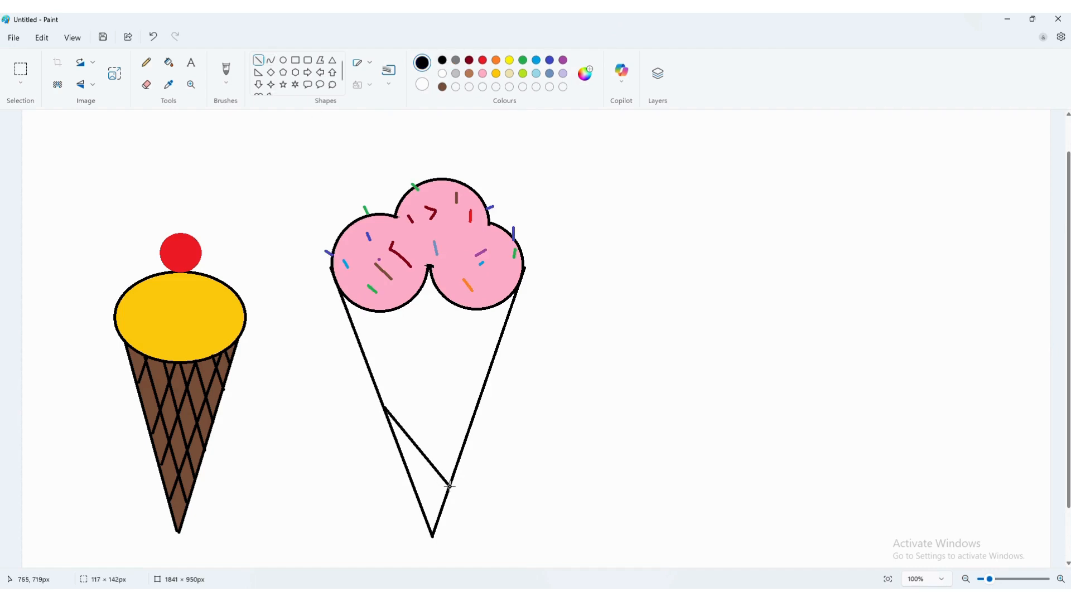
click(469, 74)
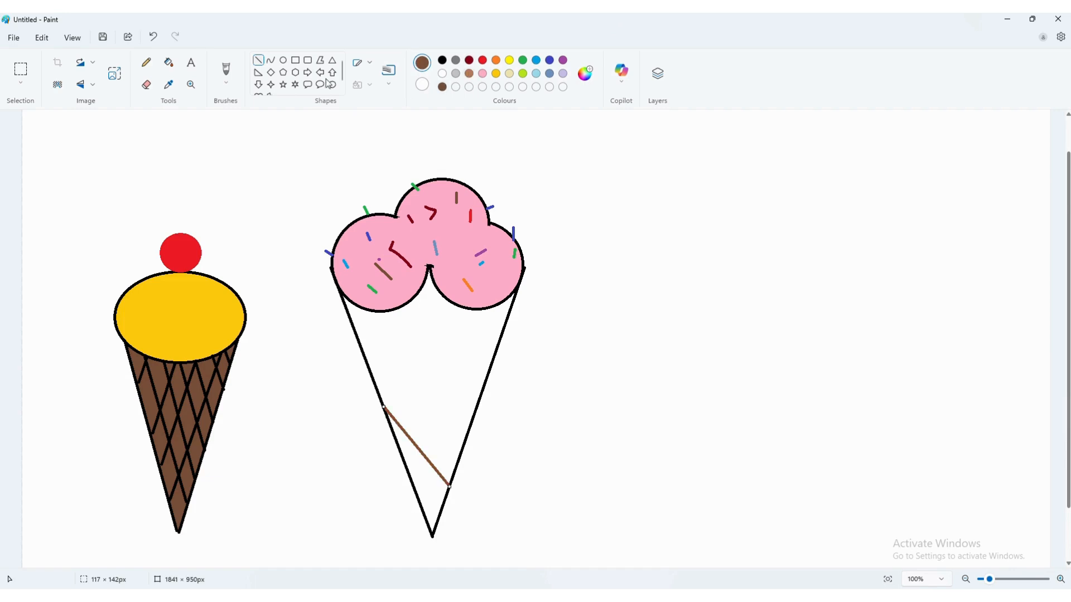
click(443, 60)
- Fill the second cone's tip with dark brown and the rest of the cone with light brown
click(171, 63)
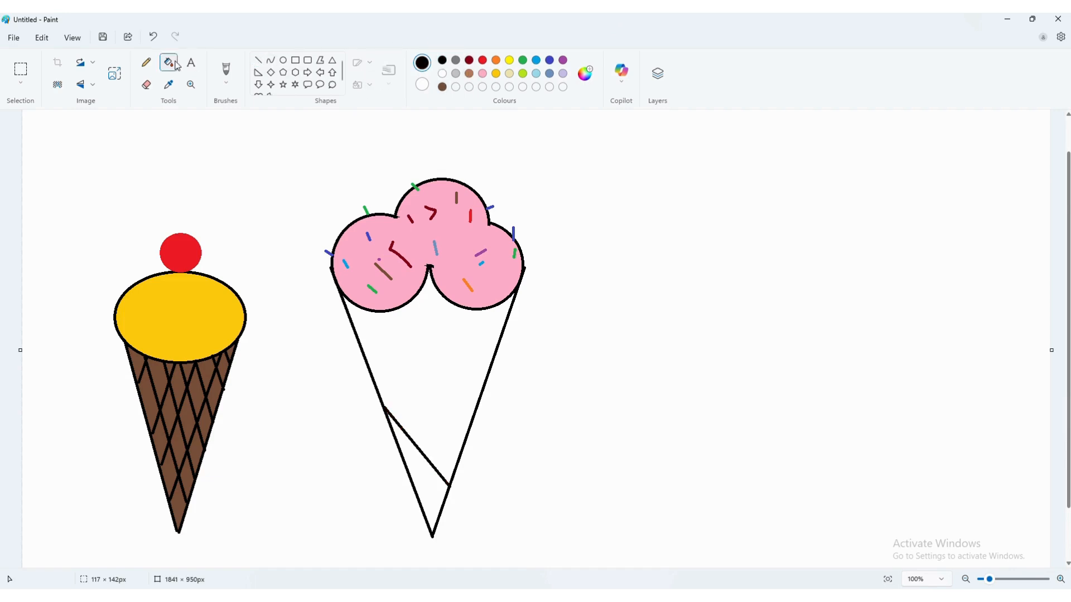
click(442, 86)
click(427, 504)
click(469, 73)
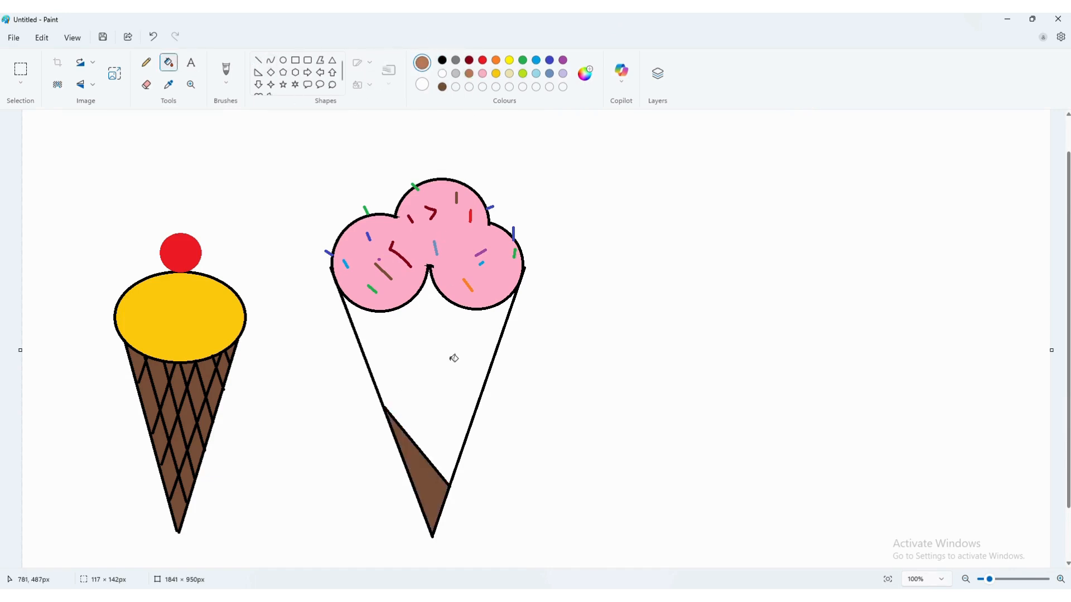
click(446, 379)
- Draw five parallel dark brown diagonal lines across the light brown part of the cone
click(262, 65)
click(442, 86)
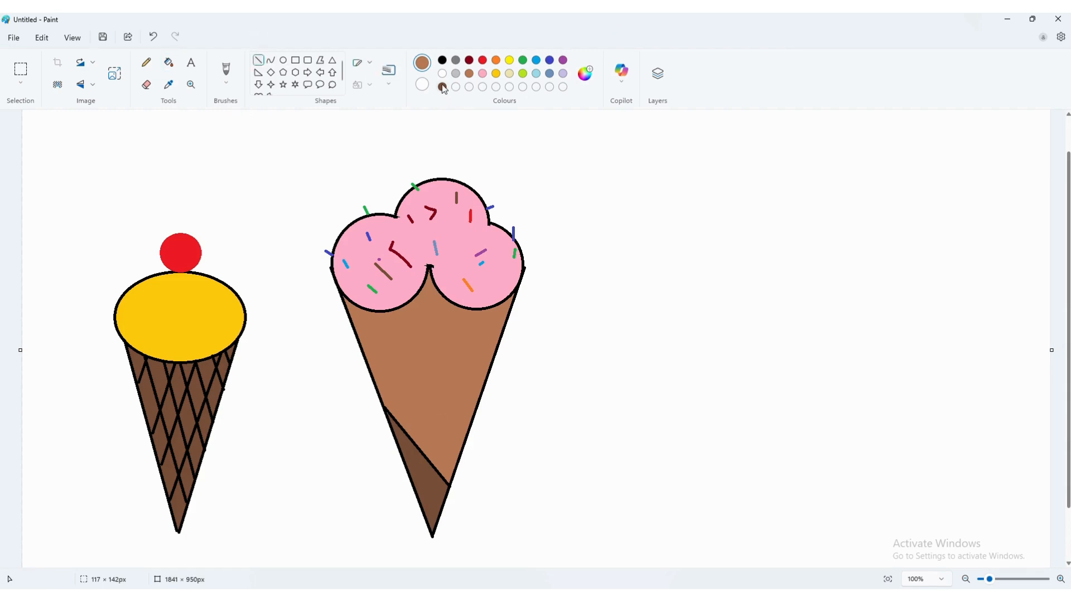
drag(369, 371, 457, 458)
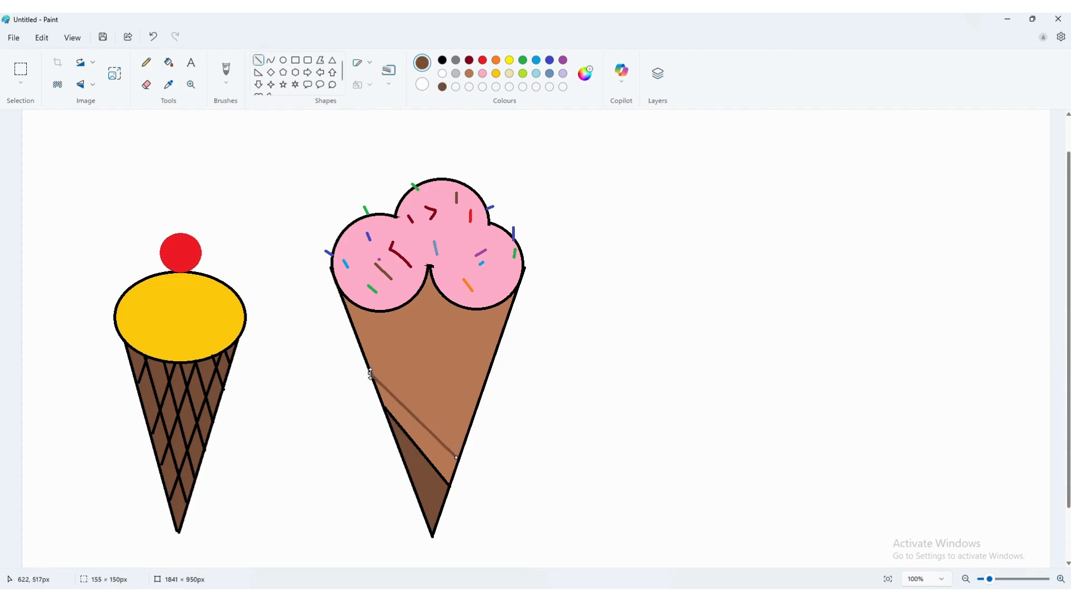
drag(347, 310, 467, 432)
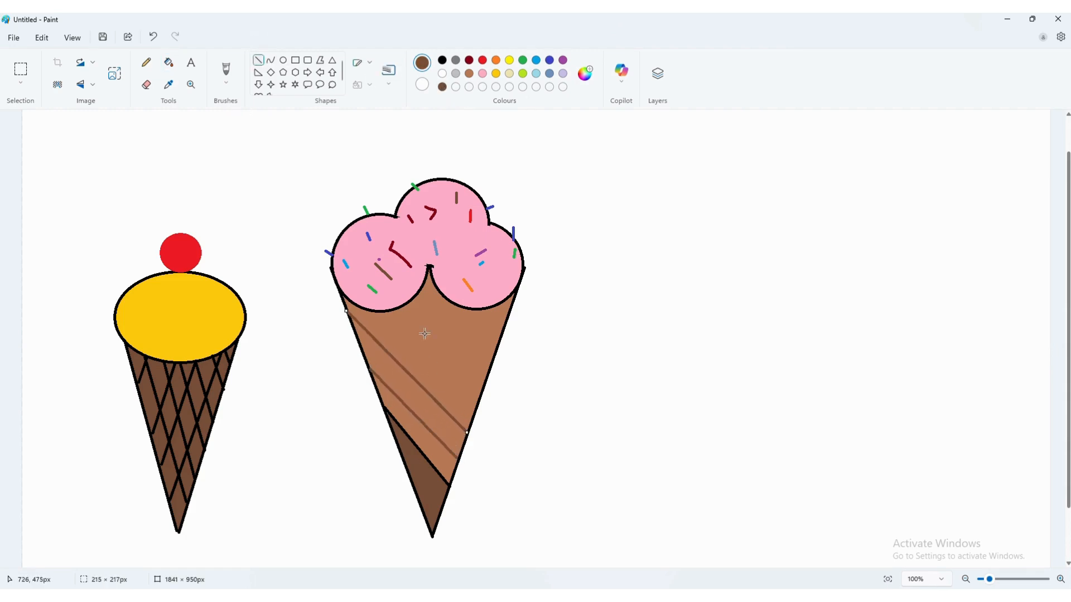
drag(386, 311, 476, 406)
drag(412, 298, 485, 379)
drag(445, 295, 497, 352)
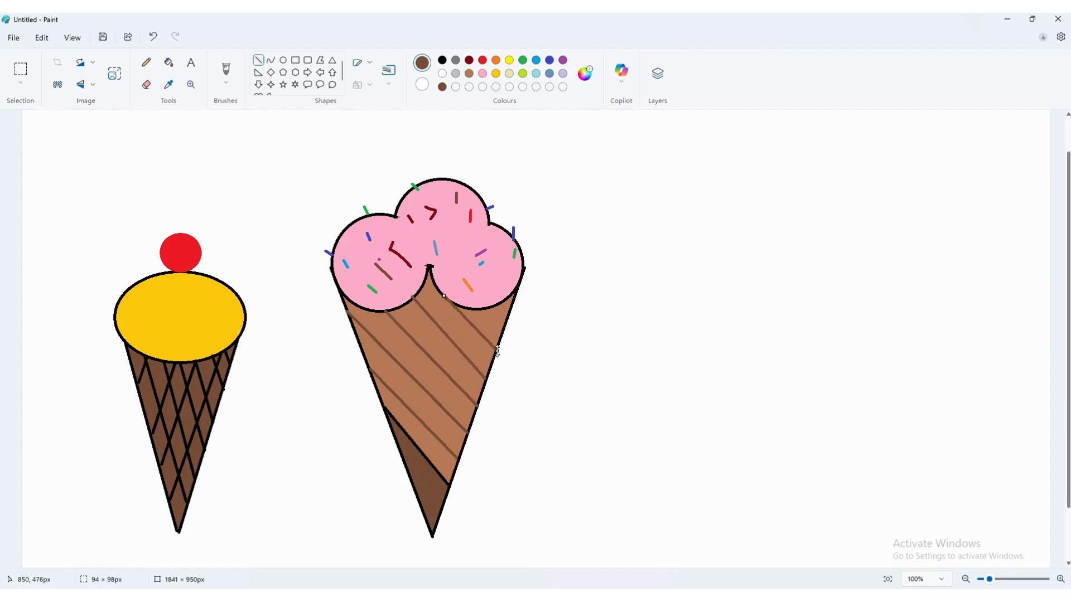
click(555, 307)
- Draw a rounded-rectangle popsicle stick about 48 by 151 px beside the second cone, with a gold outline and gold fill
click(307, 62)
drag(651, 460, 680, 545)
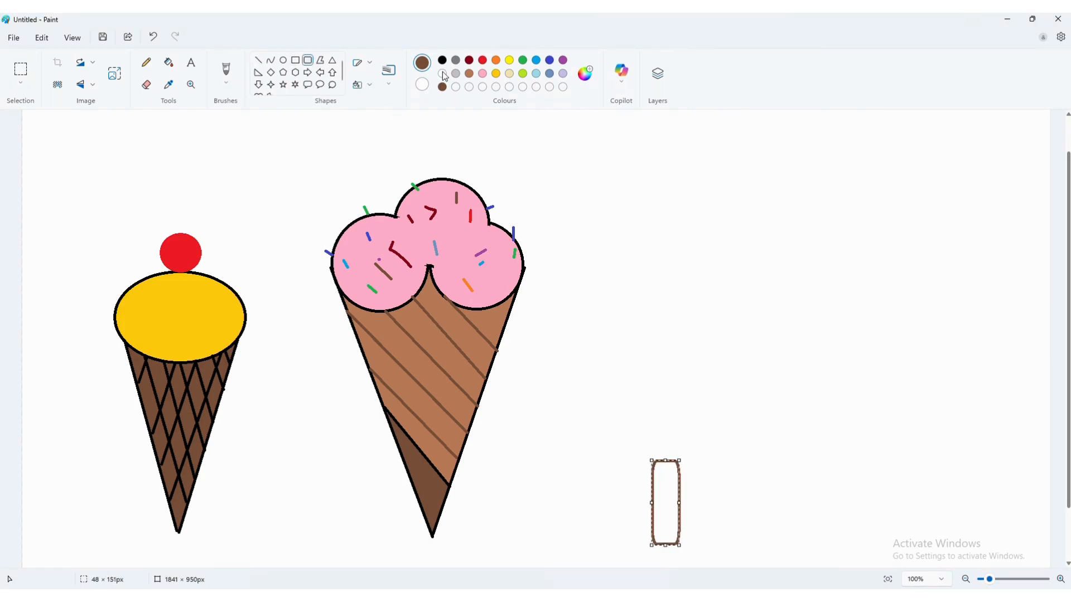
click(510, 75)
click(497, 75)
click(156, 37)
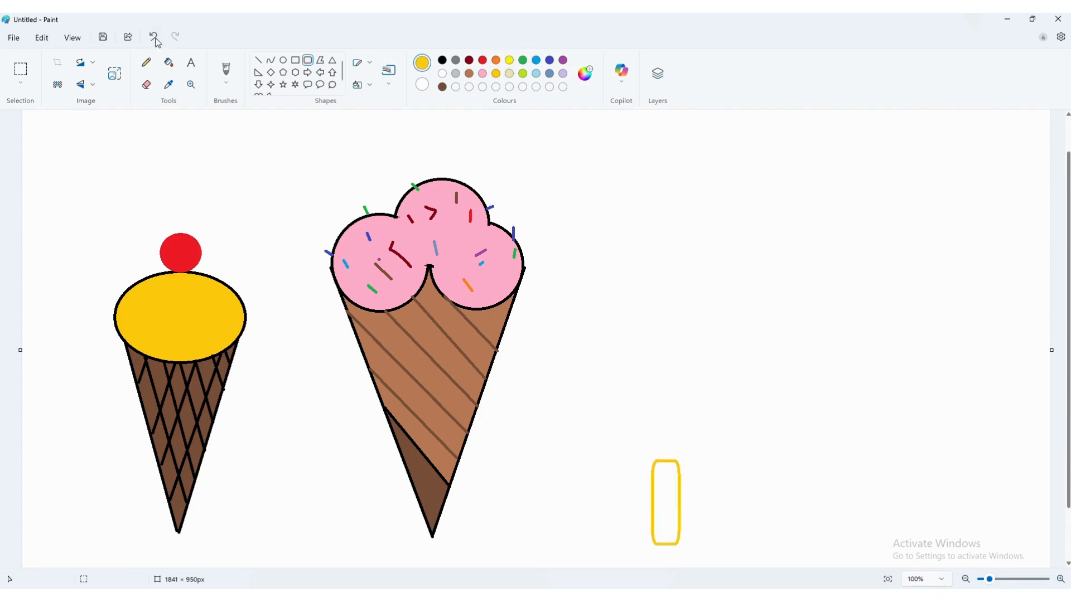
click(169, 62)
click(669, 504)
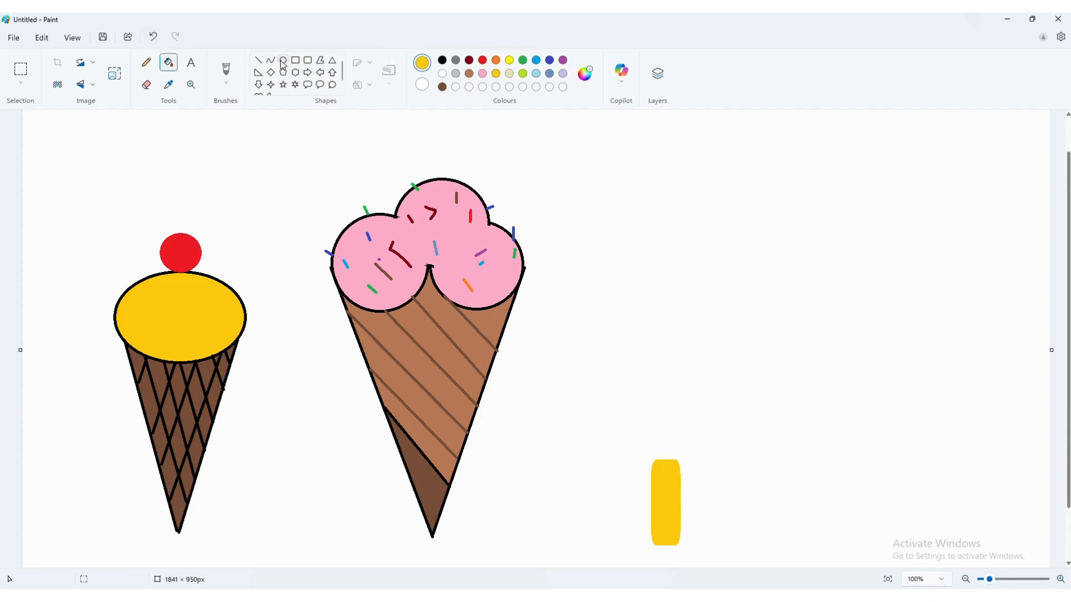
- Draw a triangle about 219 by 281 px above the stick and give it a black outline
click(332, 62)
drag(644, 269, 766, 405)
drag(700, 364, 652, 366)
drag(655, 409, 655, 428)
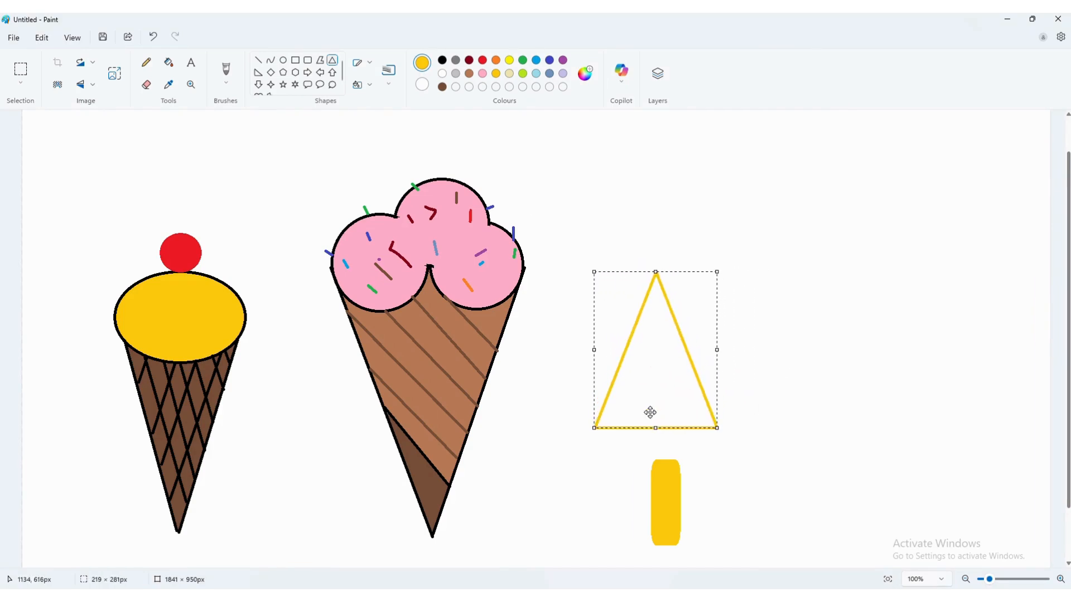
click(442, 60)
- Erase the triangle's straight base and replace it with a downward-bulging black curve
click(146, 84)
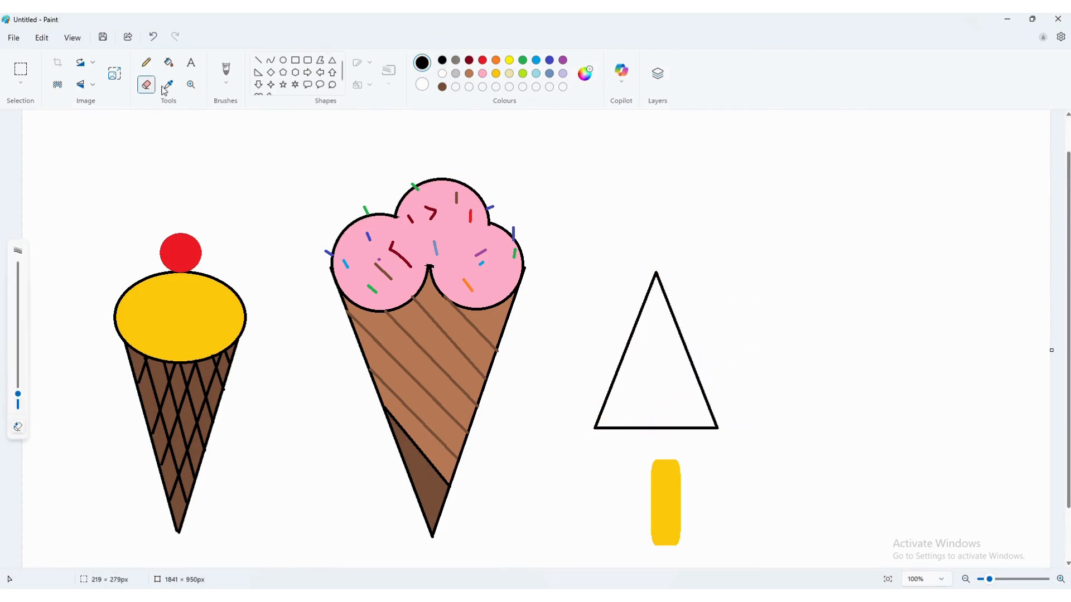
mouse_move(598, 428)
mouse_down()
mouse_move(717, 429)
mouse_move(661, 444)
mouse_up()
click(270, 60)
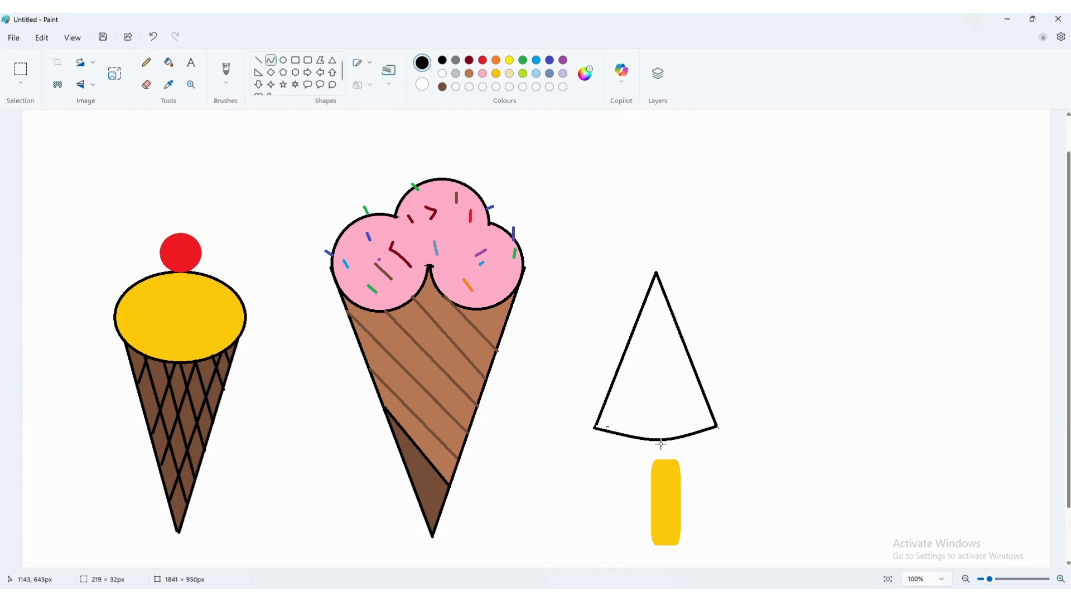
- Move the whole triangular outline down so its curved base overlaps the top of the gold stick
click(21, 72)
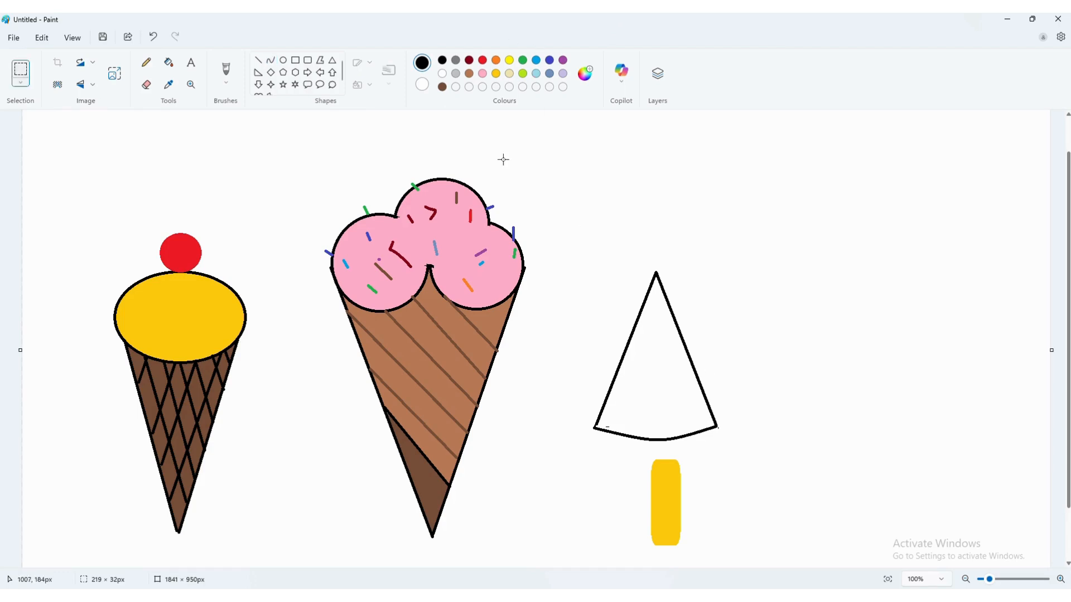
drag(577, 252, 735, 445)
drag(666, 384, 677, 414)
click(658, 496)
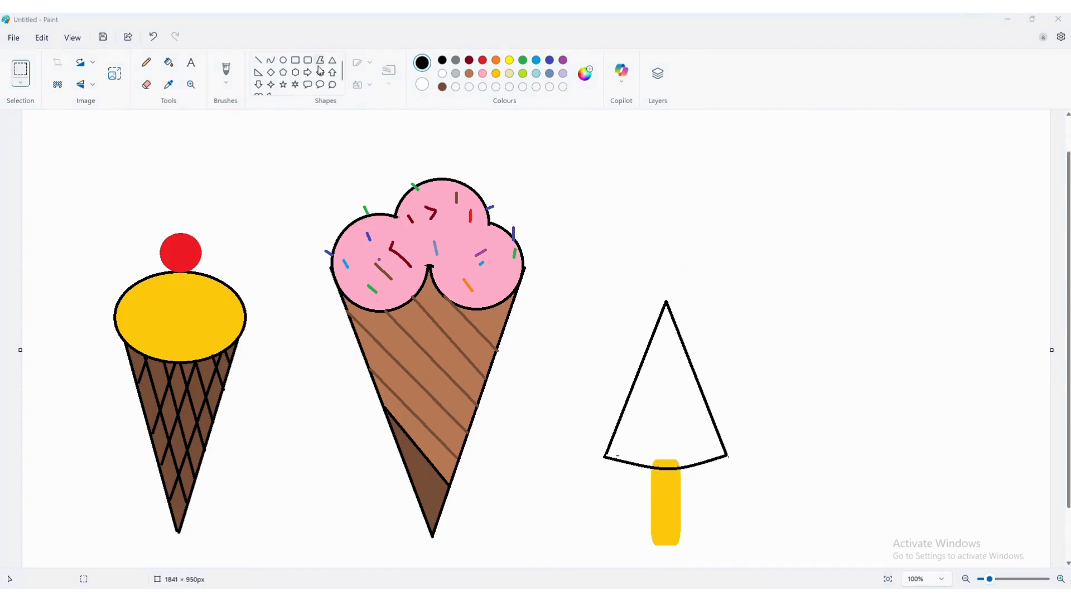
- Draw a black curve about 193 px wide just above the popsicle's base and add short black sprinkles above it
click(271, 59)
drag(612, 441, 670, 453)
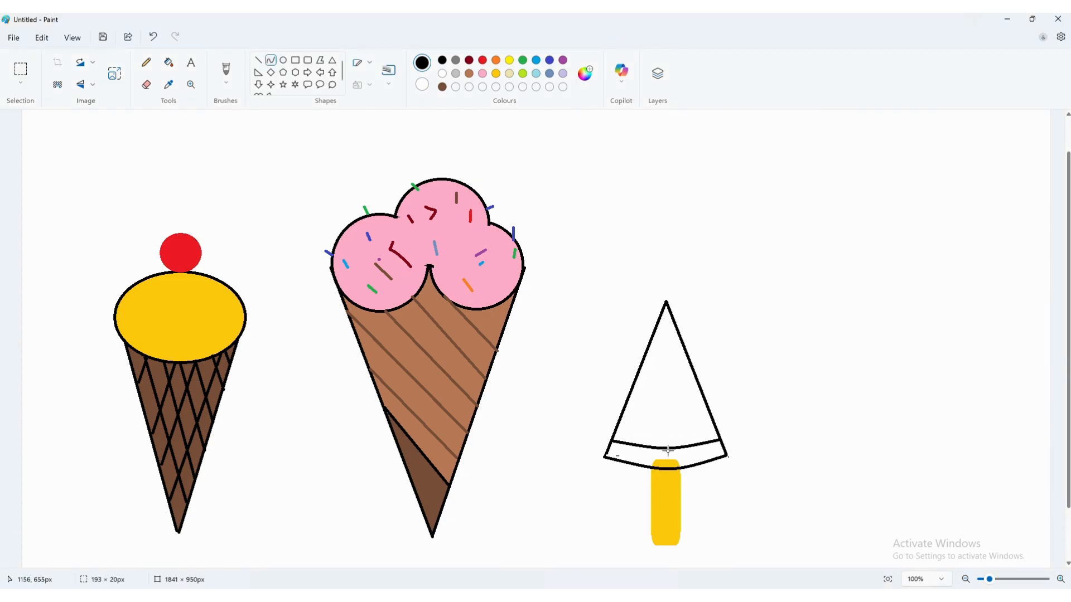
click(283, 60)
click(260, 60)
drag(670, 366, 672, 373)
drag(684, 423, 638, 425)
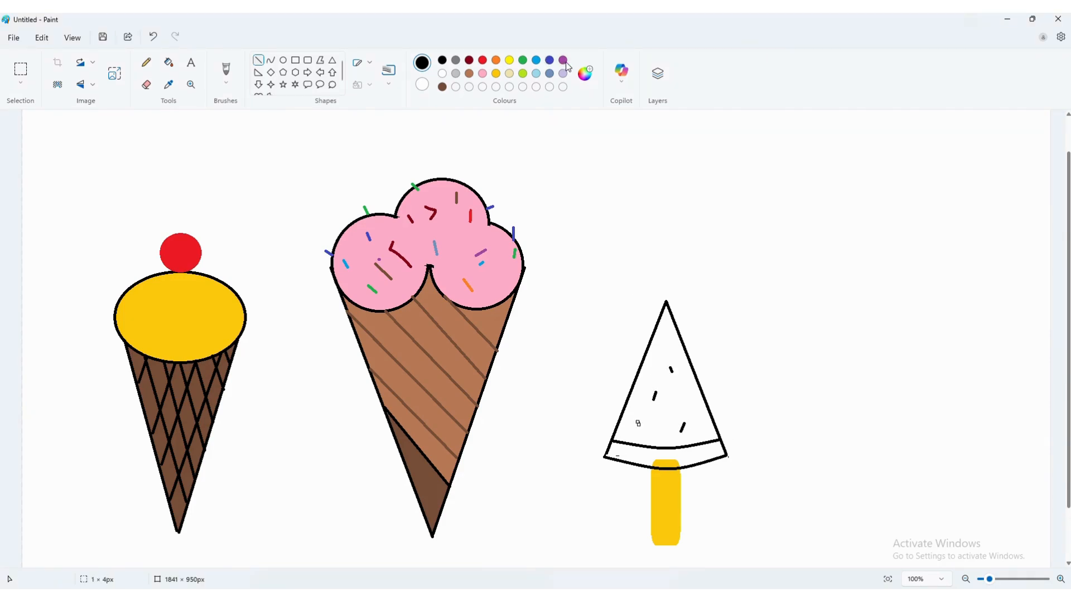
- Add short purple, orange and dark red sprinkles inside the upper part of the triangular popsicle
click(566, 63)
drag(662, 336, 664, 339)
drag(692, 415, 694, 417)
drag(649, 360, 647, 363)
click(495, 64)
drag(670, 414, 637, 401)
drag(679, 392, 686, 402)
drag(678, 340, 679, 343)
click(448, 63)
drag(658, 429, 708, 435)
click(469, 61)
drag(625, 430, 635, 434)
- Fill the upper part of the triangular popsicle with red around the sprinkles
click(169, 62)
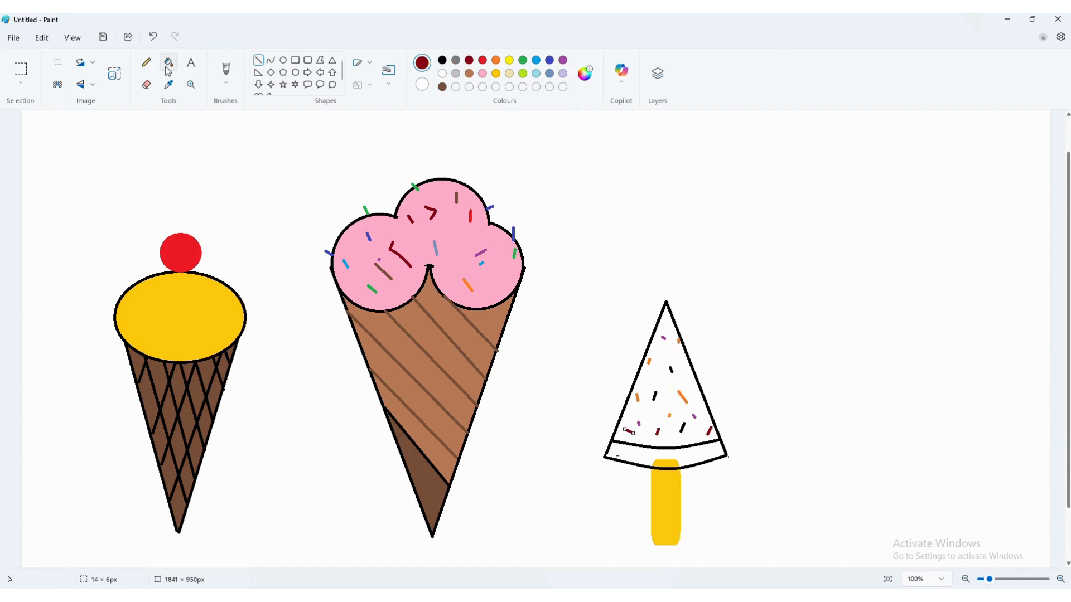
click(485, 61)
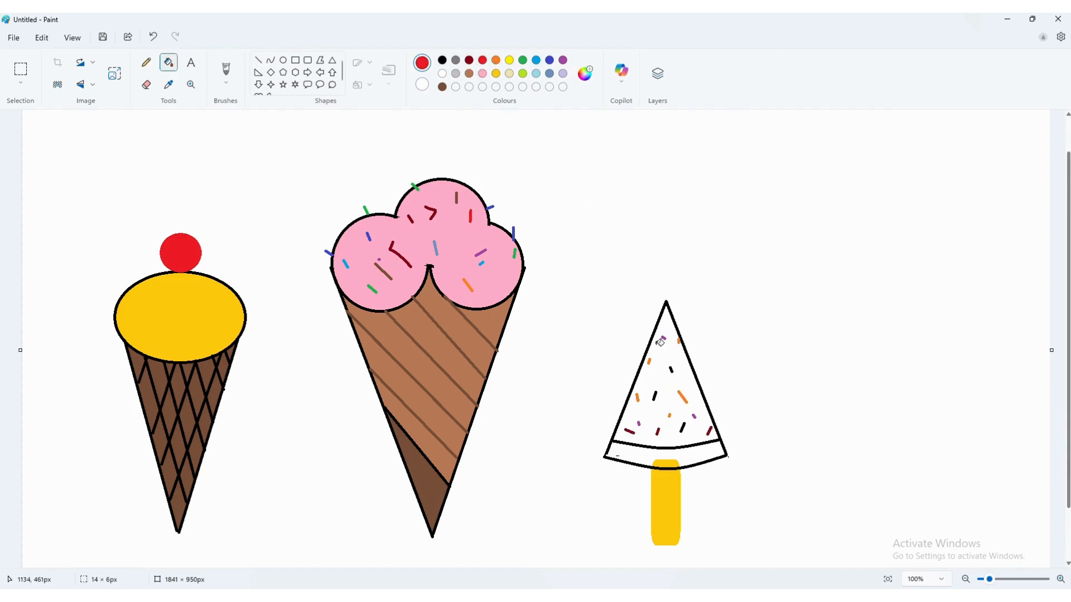
click(666, 350)
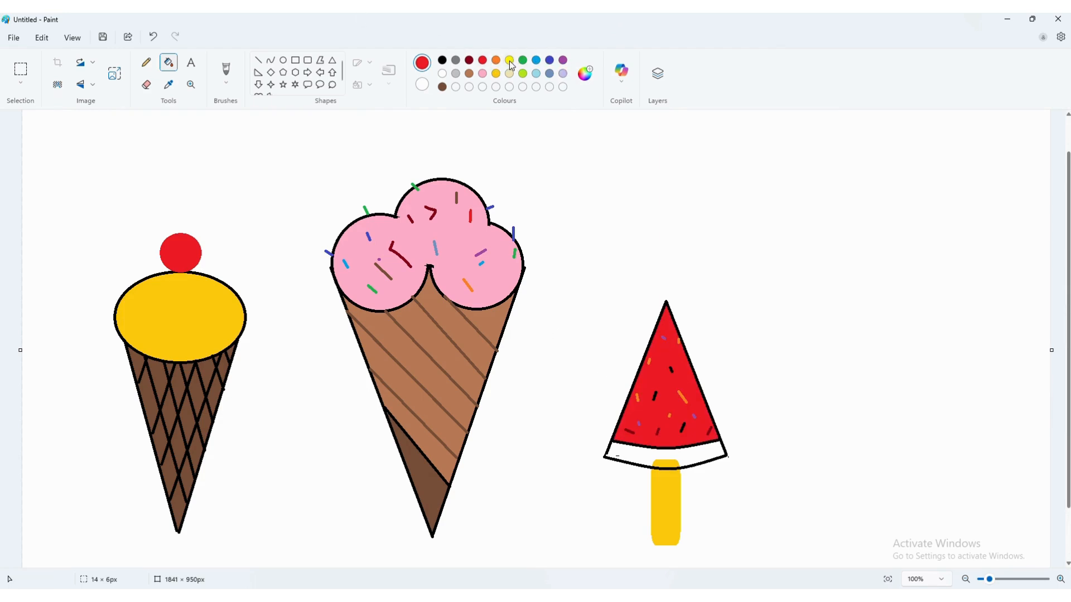
- Create a custom dark red colour and fill the curved band at the popsicle's base with it
click(585, 73)
click(567, 233)
click(500, 452)
click(692, 456)
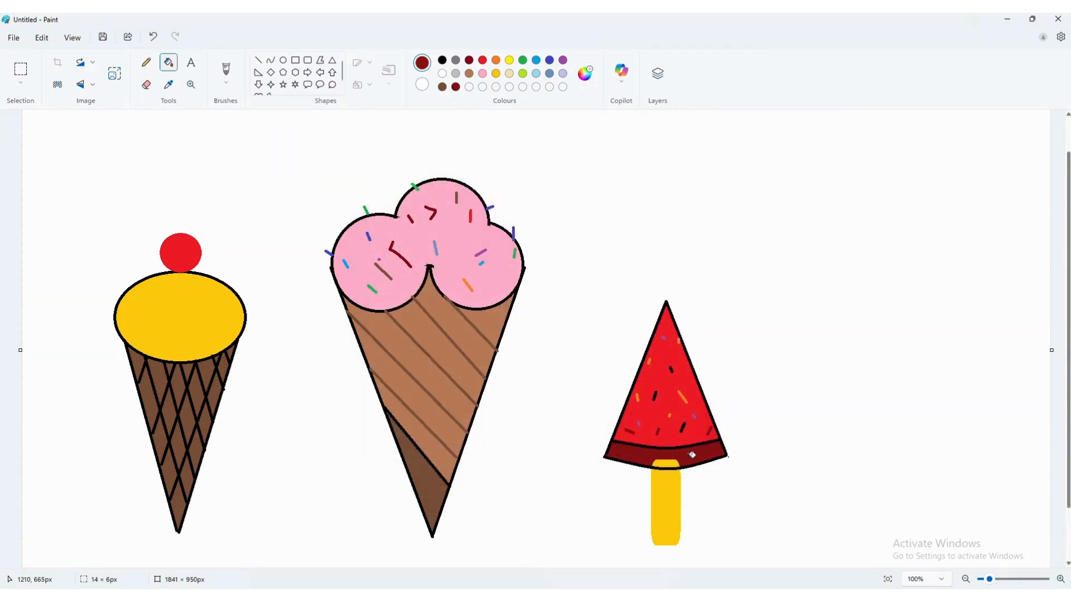
- Fill the stick's overlap in the triangular popsicle's band with dark red, and add a gold rounded-rectangle stick about 35 × 133 px beside it
click(676, 462)
click(307, 61)
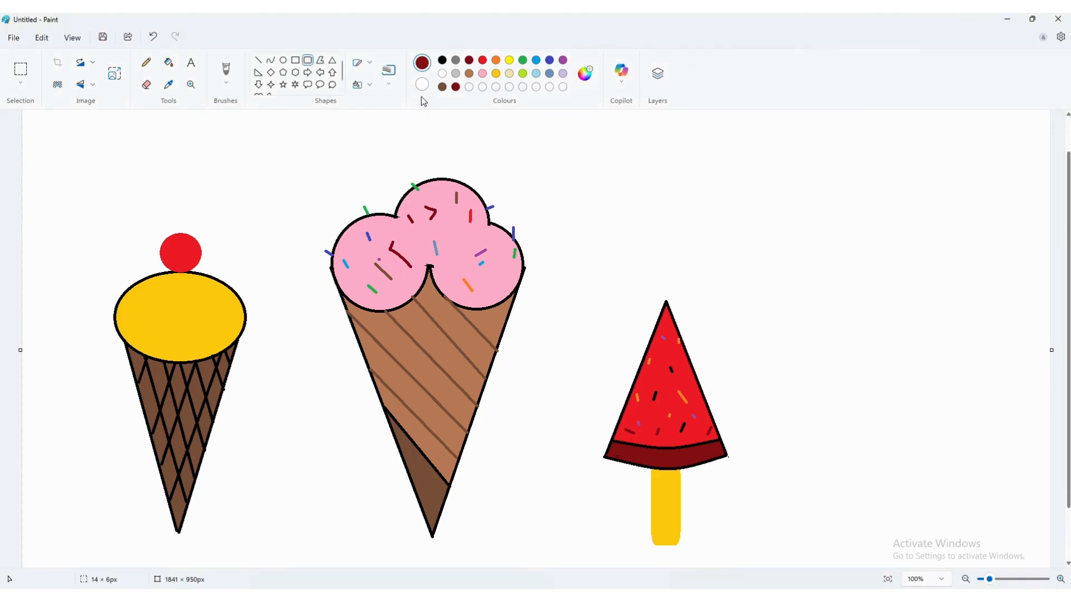
click(442, 59)
drag(806, 464, 823, 537)
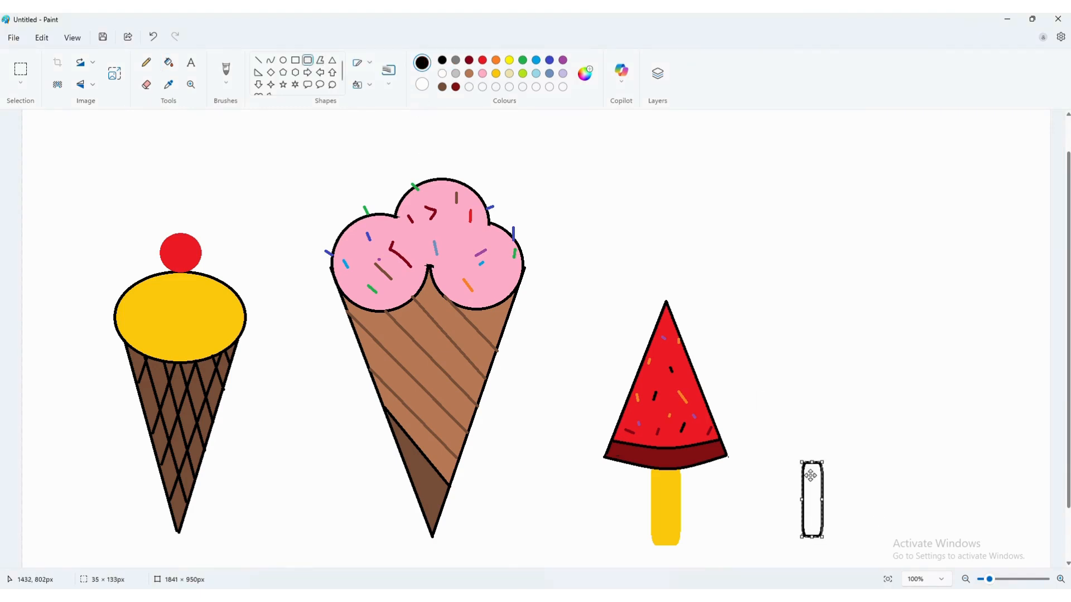
click(496, 73)
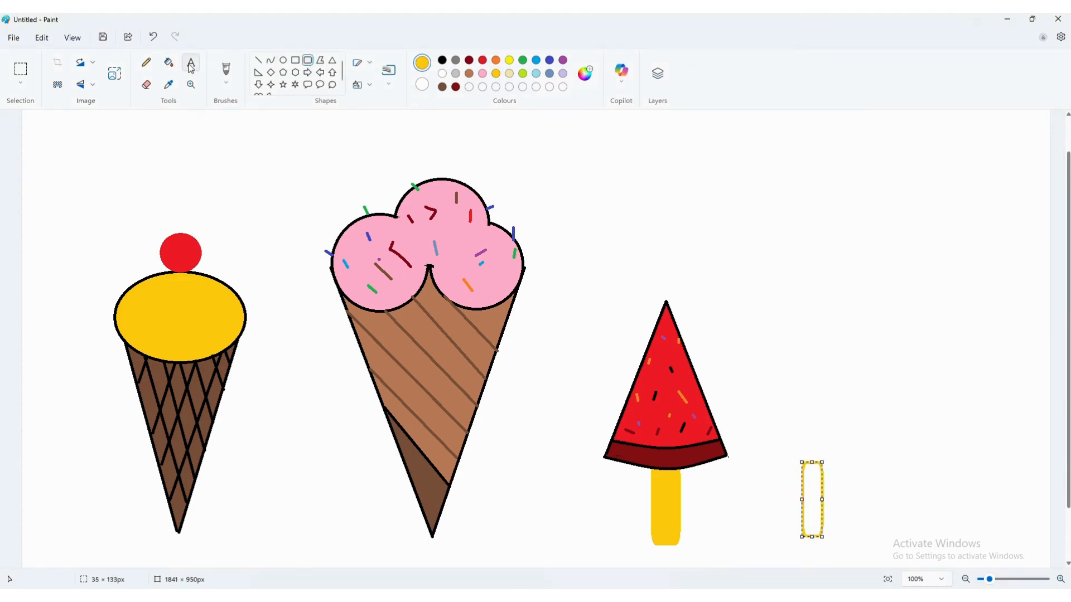
click(168, 62)
click(823, 484)
- Draw a black rounded-rectangle popsicle body about 179 × 356 px overlapping the upper end of the new gold stick
click(307, 60)
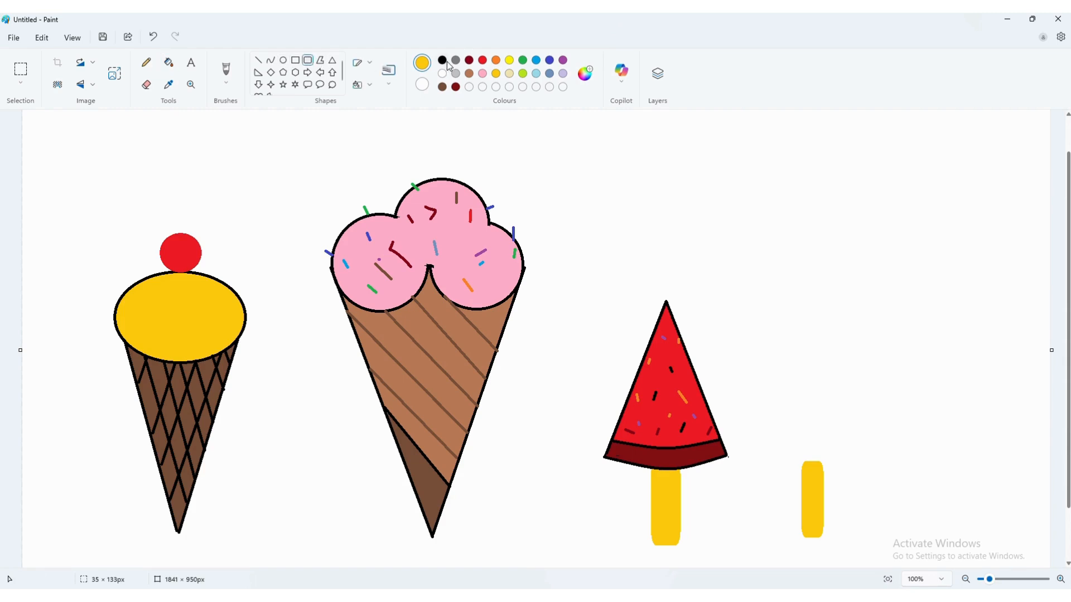
click(442, 60)
drag(764, 279, 864, 478)
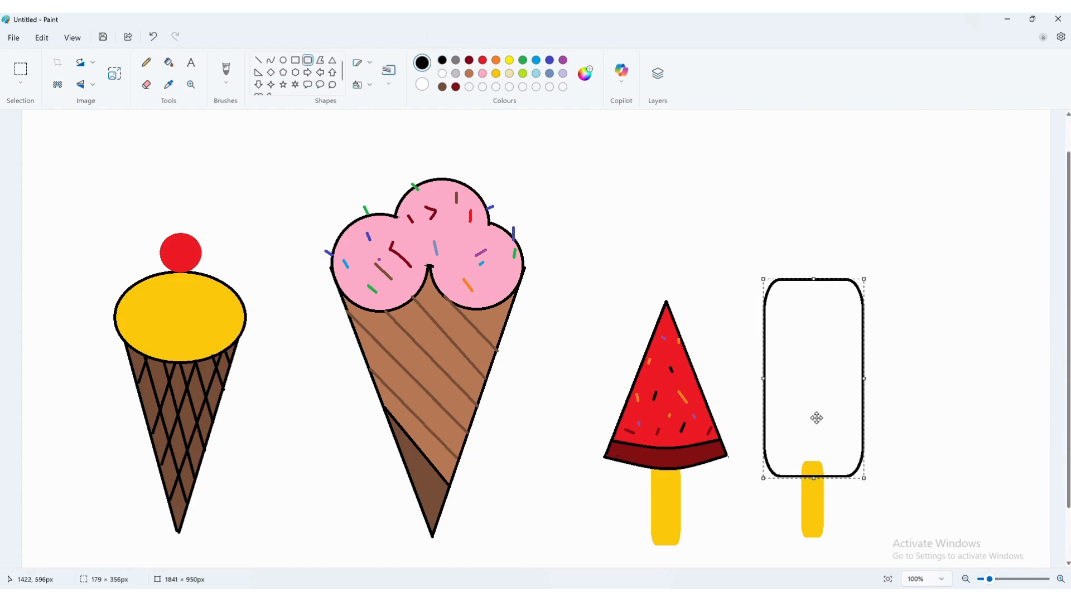
- Draw three black wavy diagonal curves across the rounded popsicle body to divide it into four stripes
click(270, 60)
mouse_move(763, 342)
mouse_down()
mouse_move(851, 291)
mouse_move(844, 280)
mouse_up()
drag(818, 314, 790, 296)
drag(796, 323, 818, 331)
click(844, 356)
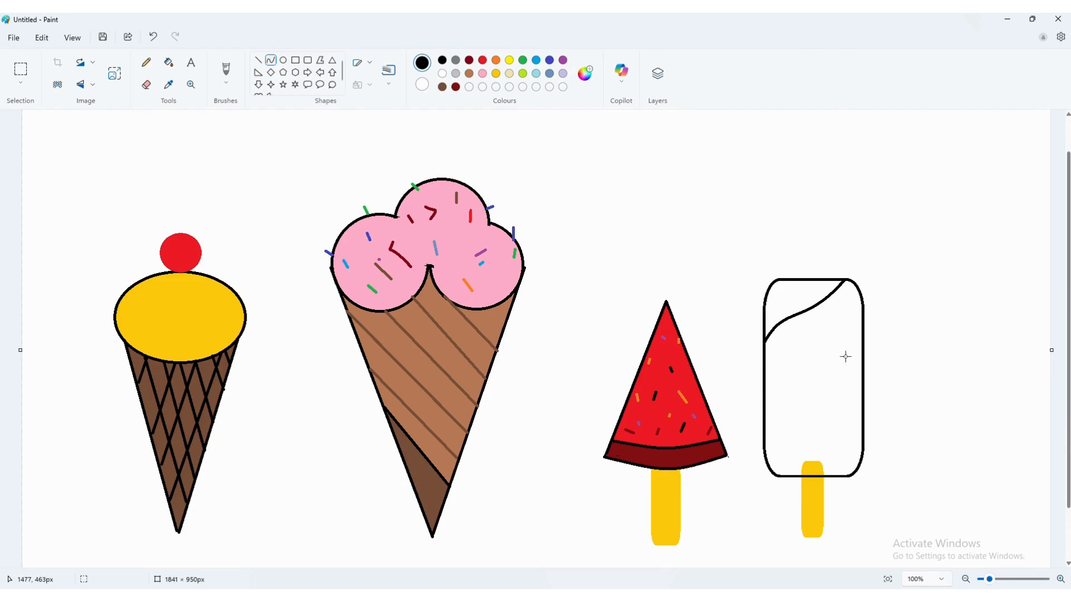
mouse_move(765, 399)
mouse_down()
mouse_move(846, 346)
mouse_move(863, 323)
mouse_up()
mouse_move(801, 367)
mouse_down()
mouse_move(794, 352)
mouse_move(819, 353)
mouse_up()
click(783, 247)
drag(765, 451, 862, 377)
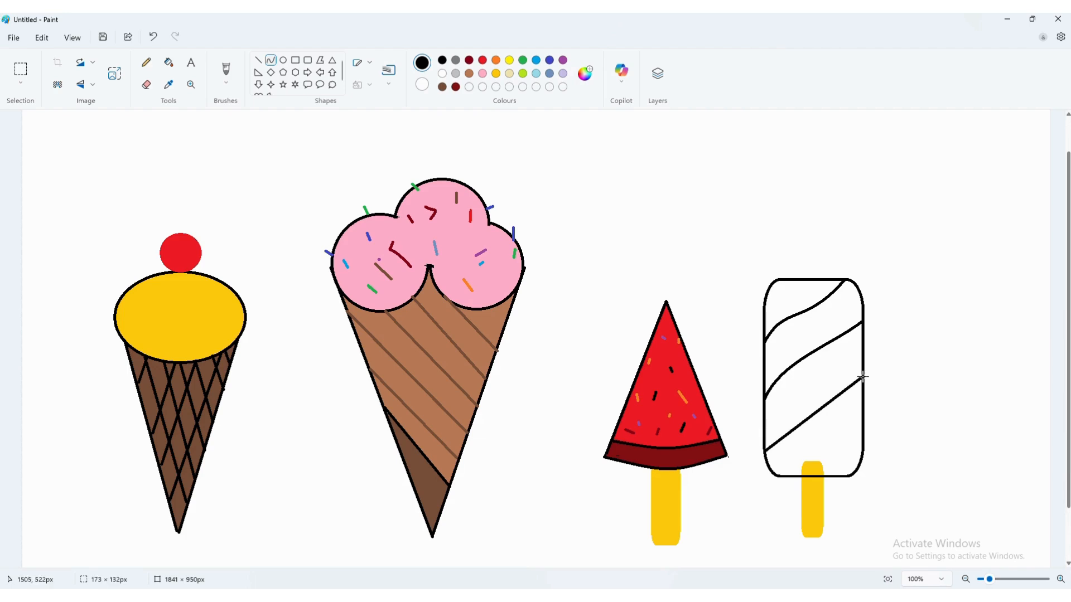
drag(802, 422, 822, 405)
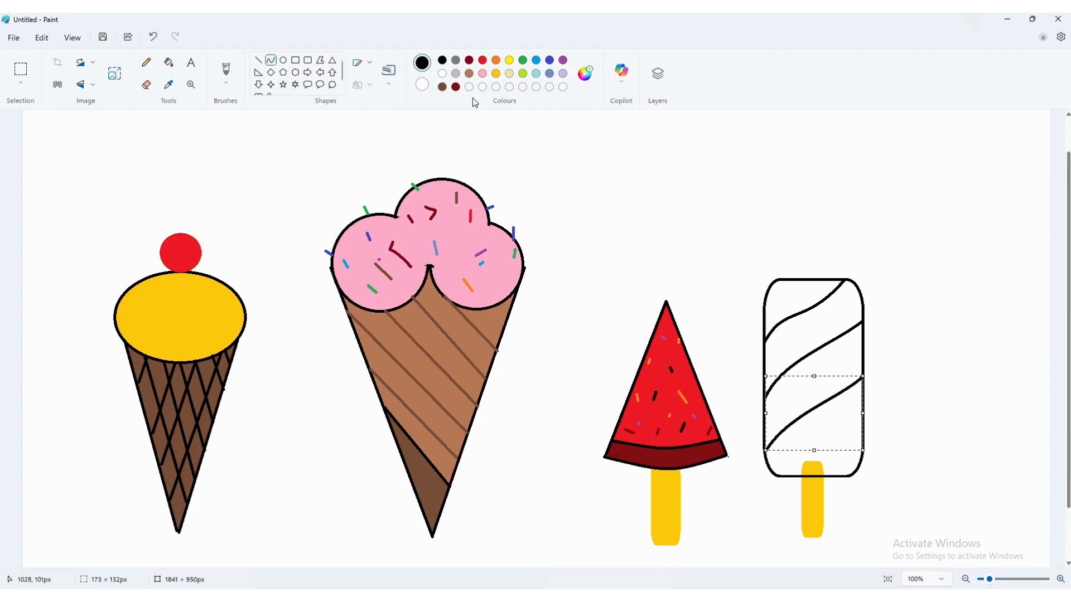
click(942, 270)
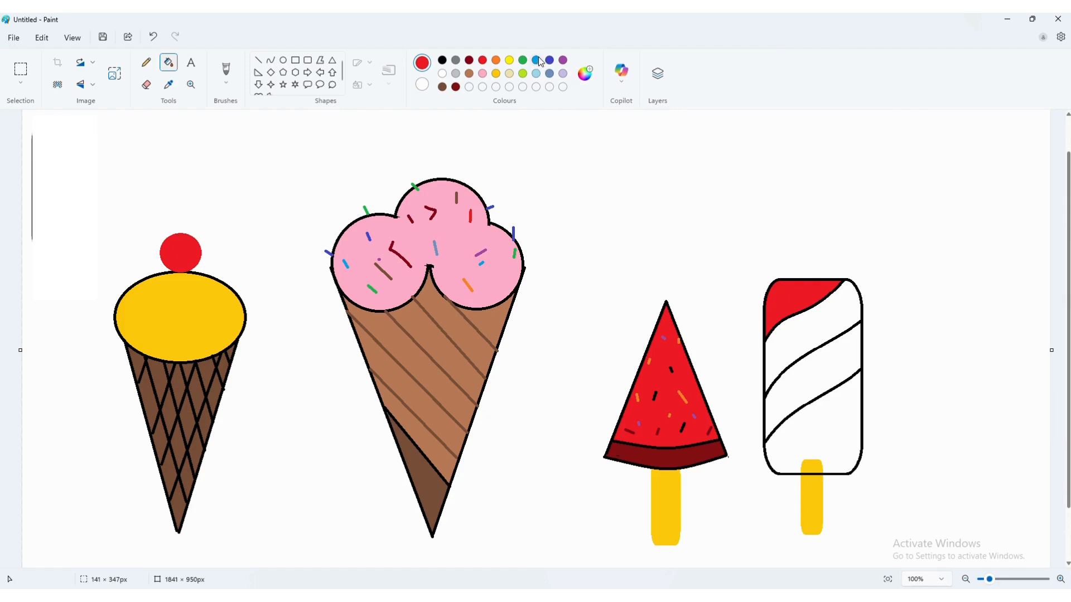
- Fill the rounded popsicle's four stripes from the top with red, indigo, purple and red, including the stick's overlap
click(550, 60)
click(841, 319)
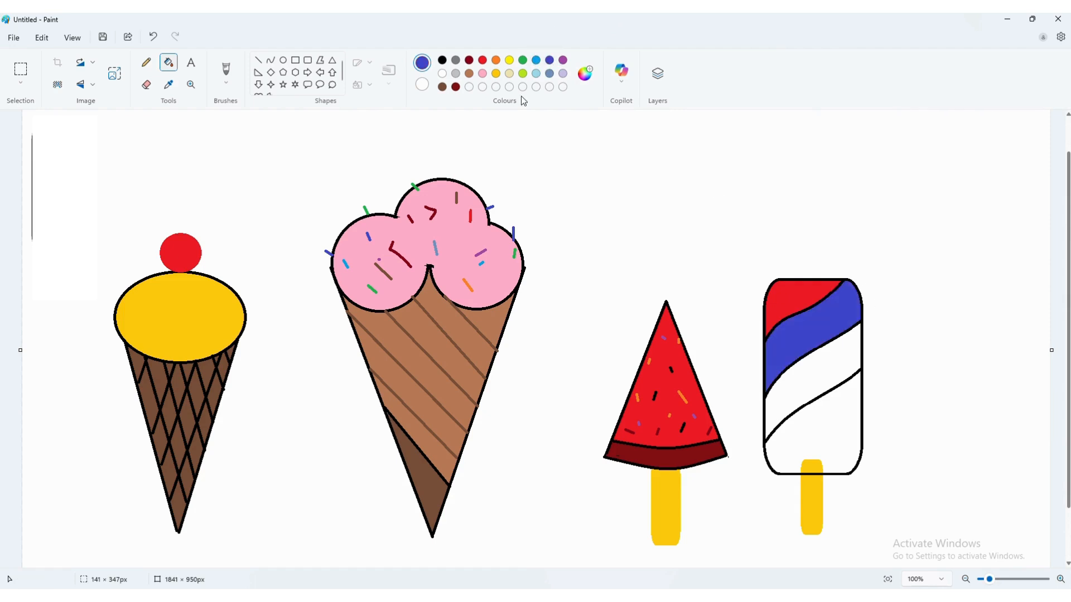
click(561, 61)
click(815, 371)
click(482, 59)
click(831, 429)
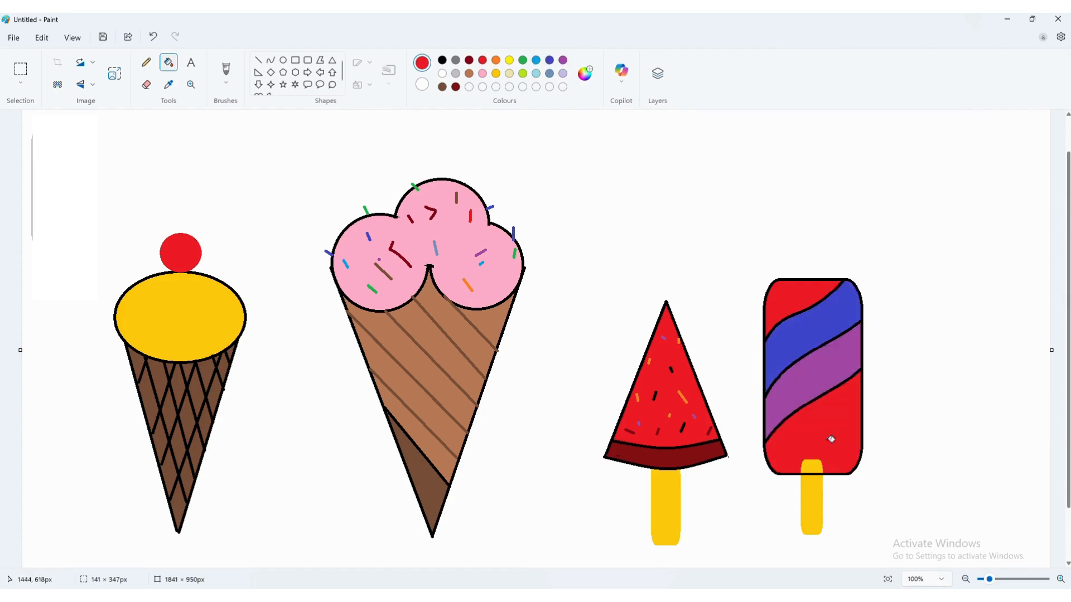
click(811, 466)
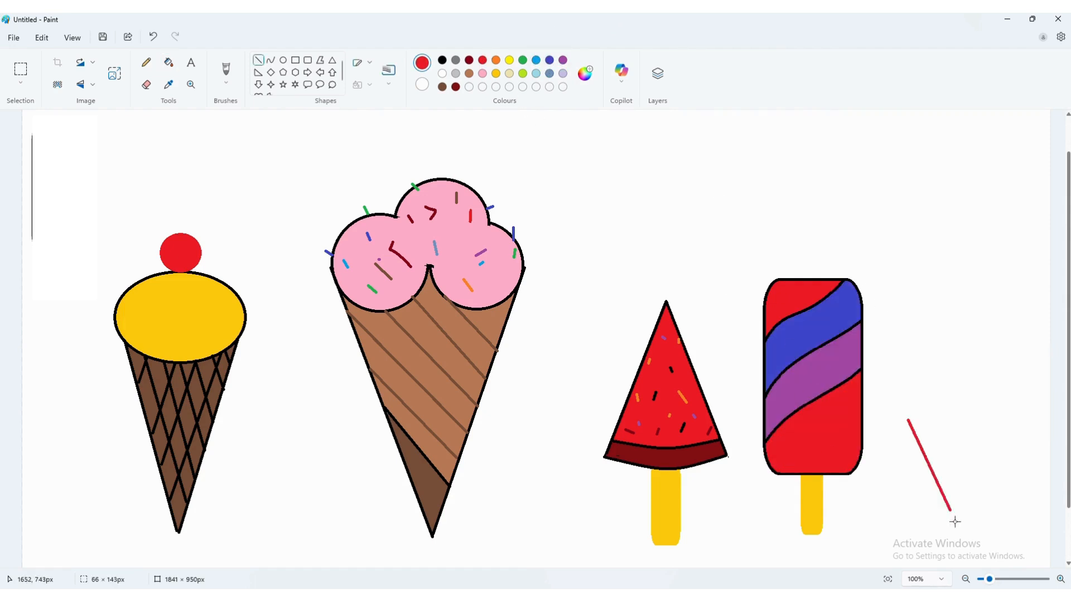
- Draw a red V-shaped cone outline beside the striped popsicle, with its second side about 79 × 248 px
drag(955, 522, 951, 556)
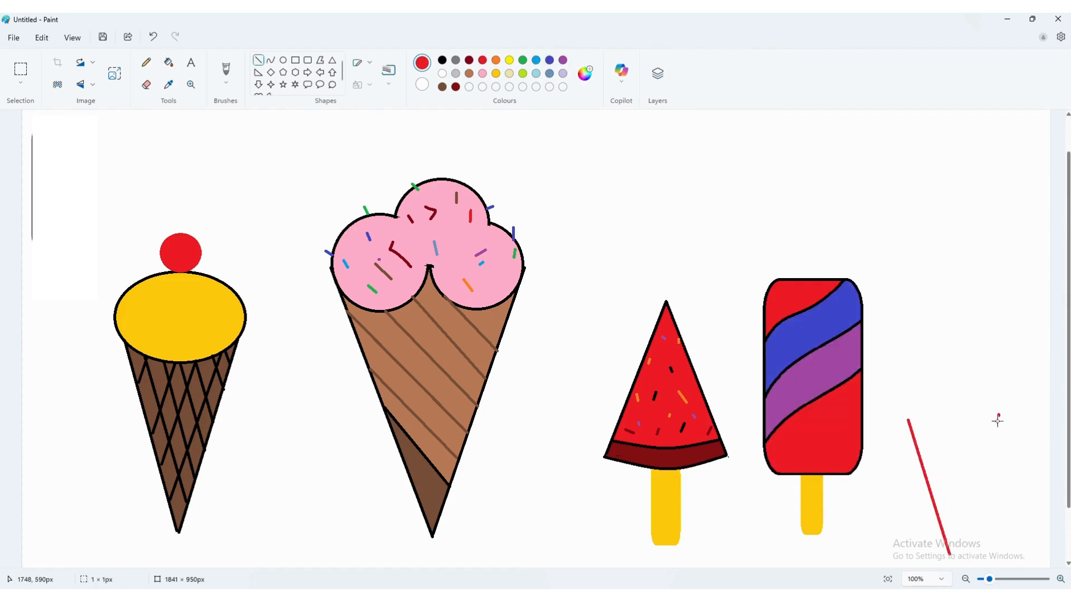
drag(998, 415, 952, 554)
drag(991, 450, 989, 452)
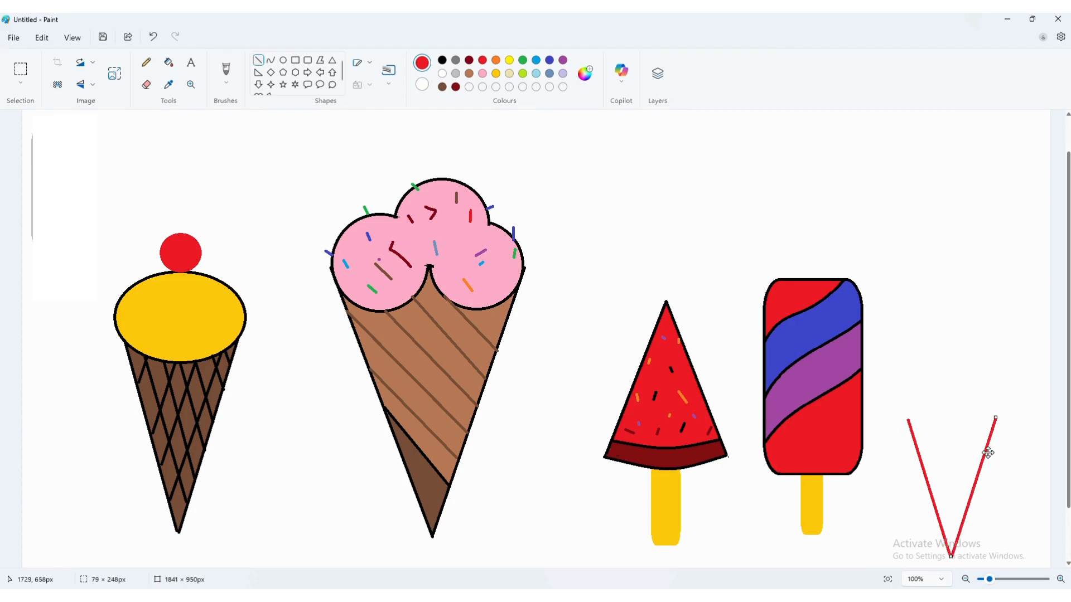
click(937, 353)
- Close the top of the red cone with a downward-bowed curve about 158 px wide
click(271, 60)
drag(906, 418, 997, 416)
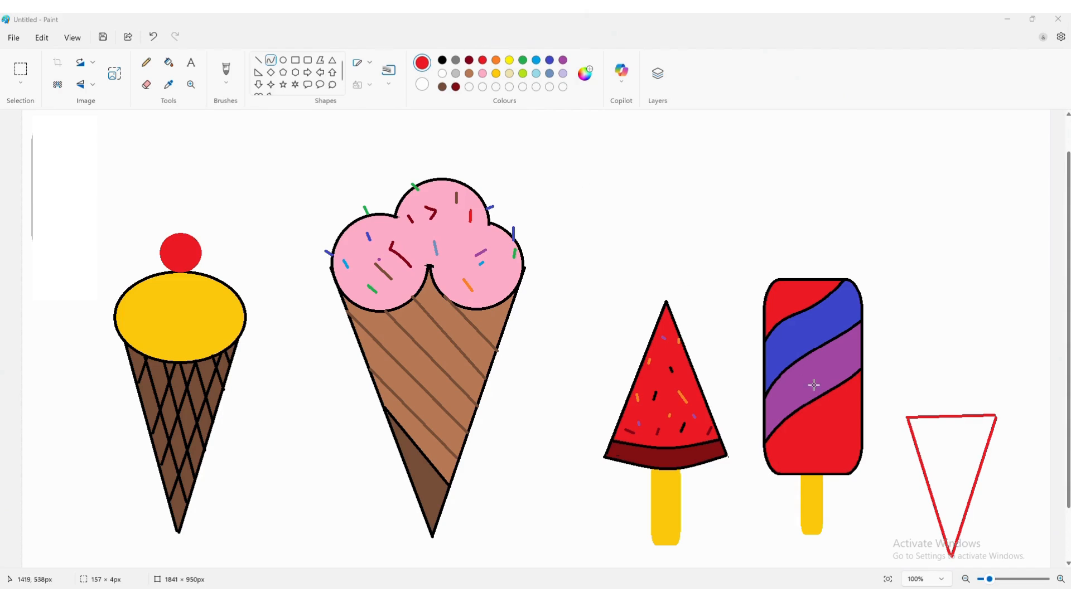
click(934, 326)
key(ctrl+z)
mouse_move(907, 421)
mouse_down()
mouse_move(999, 419)
mouse_move(951, 437)
mouse_up()
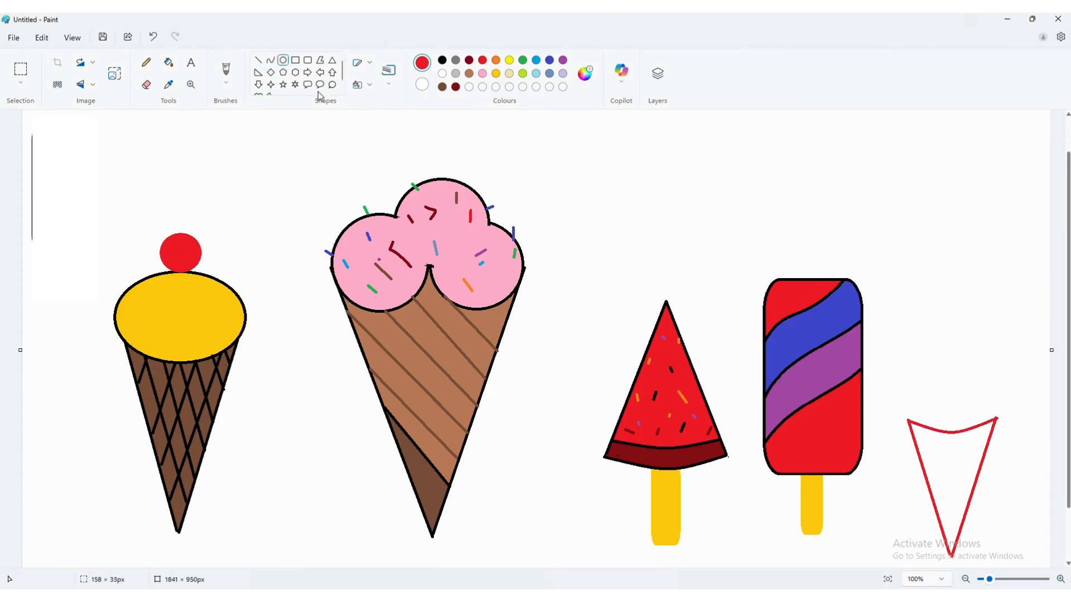
- Draw the lowest swirl layer above the red cone with curved sides and a slanted wavy upper edge
mouse_move(904, 397)
mouse_down()
mouse_move(910, 422)
mouse_move(902, 415)
mouse_up()
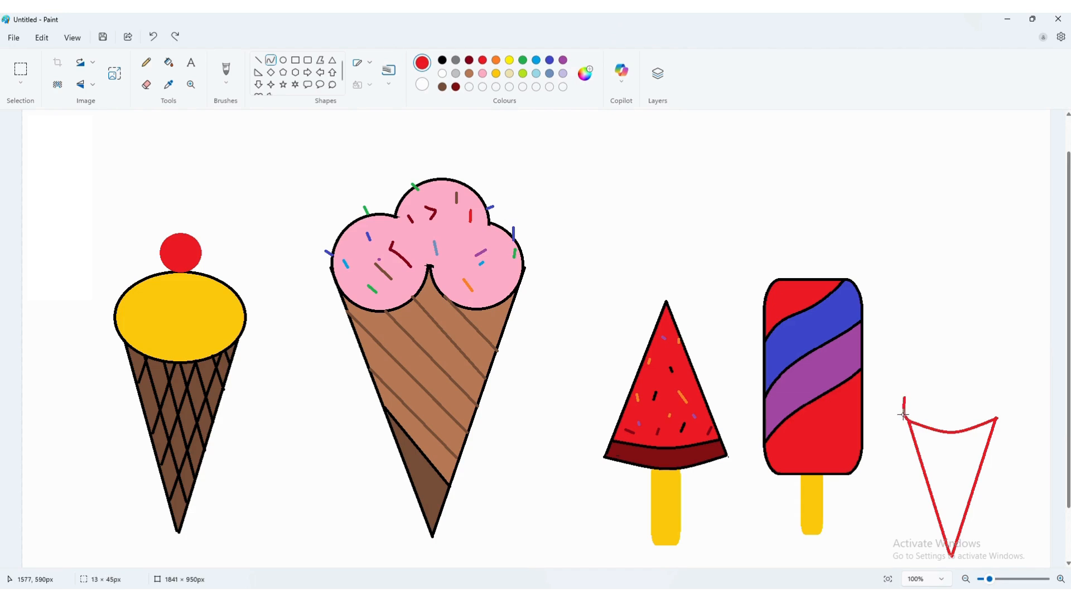
mouse_move(996, 418)
mouse_down()
mouse_move(990, 366)
mouse_move(1004, 392)
mouse_up()
click(283, 61)
click(271, 60)
mouse_move(905, 400)
mouse_down()
mouse_move(992, 371)
mouse_move(952, 391)
mouse_move(914, 361)
mouse_move(907, 380)
mouse_up()
click(449, 147)
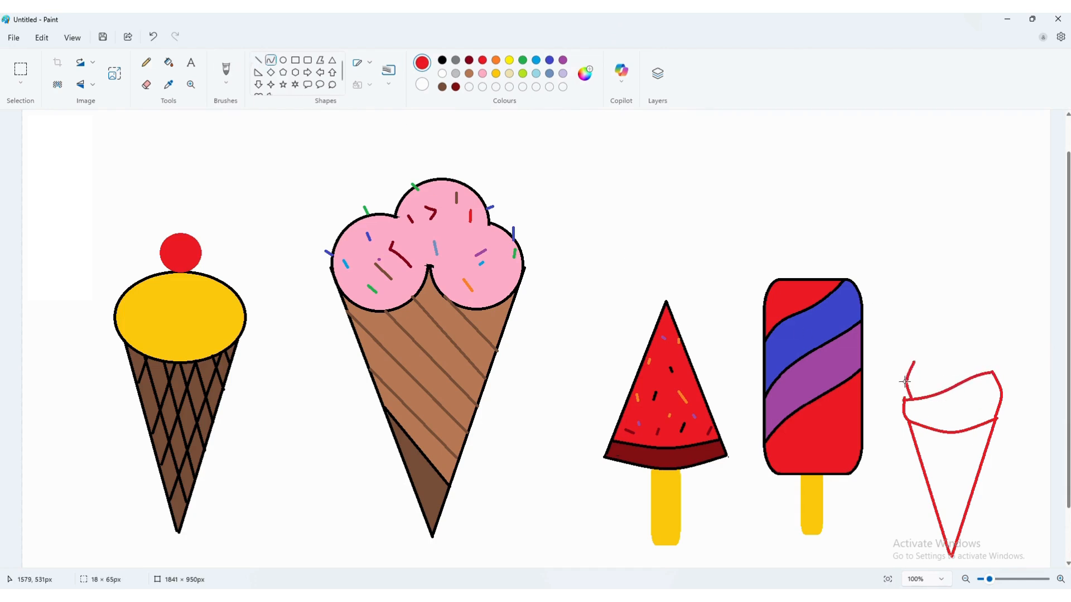
- Draw the middle swirl layers in red curves, each narrower than the one below
drag(987, 372, 971, 329)
drag(979, 340, 989, 340)
click(271, 61)
mouse_move(915, 361)
mouse_down()
mouse_move(970, 328)
mouse_move(947, 360)
mouse_move(912, 332)
mouse_move(926, 324)
mouse_move(916, 347)
mouse_up()
click(271, 60)
click(285, 59)
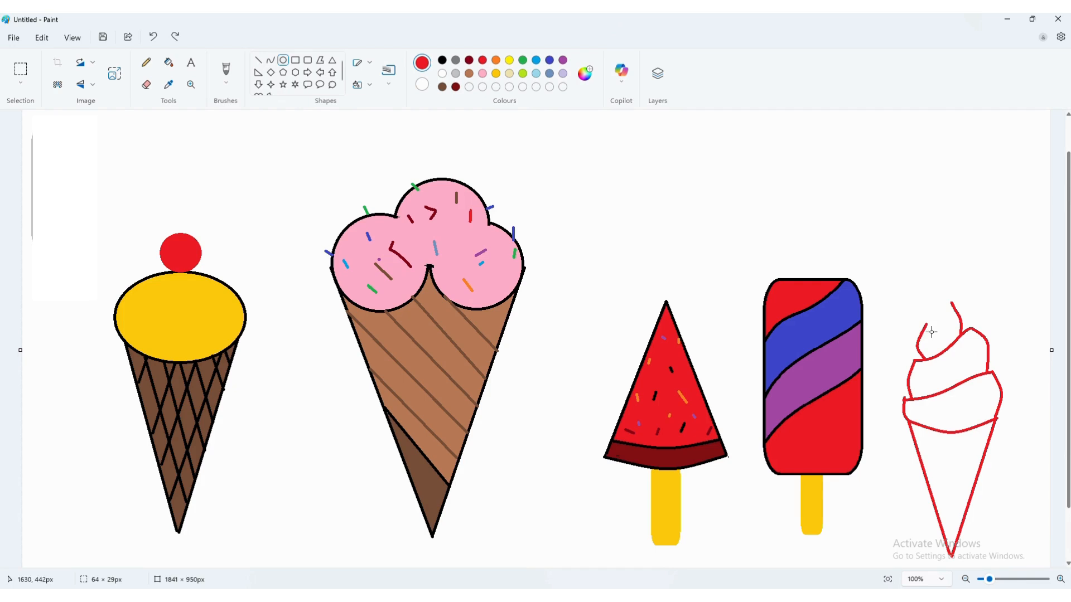
- Draw the pointed tip of the swirl ice cream with red curves, undoing a misplaced curve
click(271, 60)
mouse_move(923, 332)
mouse_down()
mouse_move(957, 315)
mouse_move(942, 328)
mouse_move(946, 316)
mouse_move(919, 301)
mouse_move(922, 311)
mouse_move(947, 304)
mouse_move(936, 300)
mouse_move(952, 296)
mouse_move(952, 285)
mouse_up()
click(738, 212)
key(ctrl+z)
click(920, 294)
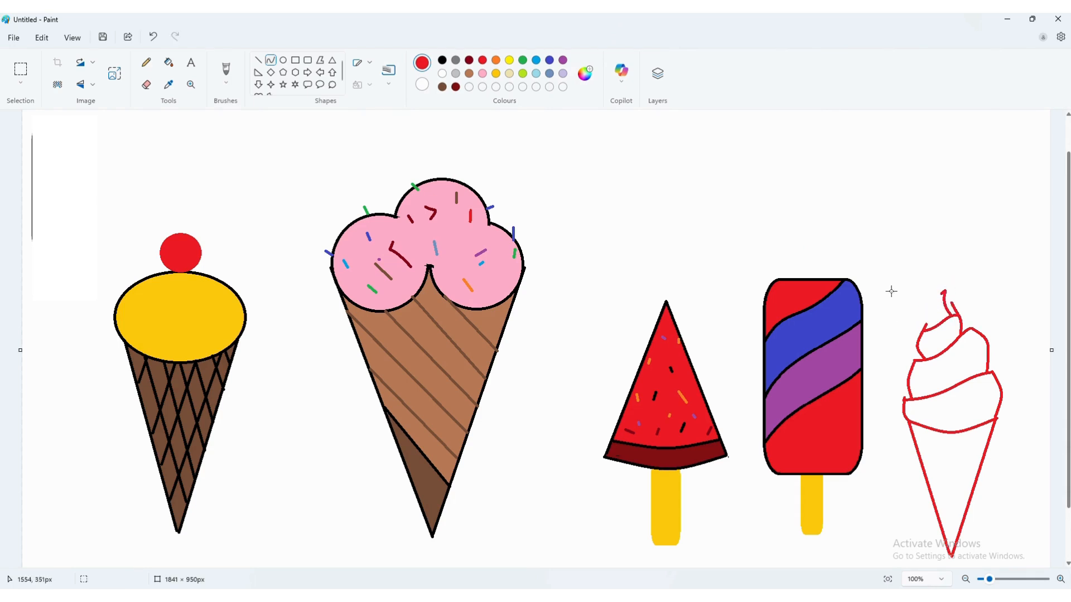
mouse_move(931, 329)
mouse_down()
mouse_move(942, 291)
mouse_move(924, 310)
mouse_move(939, 304)
mouse_up()
- Erase stray line ends on the swirl, and fill the cone with red and the swirl layers alternately with indigo and orange
click(147, 84)
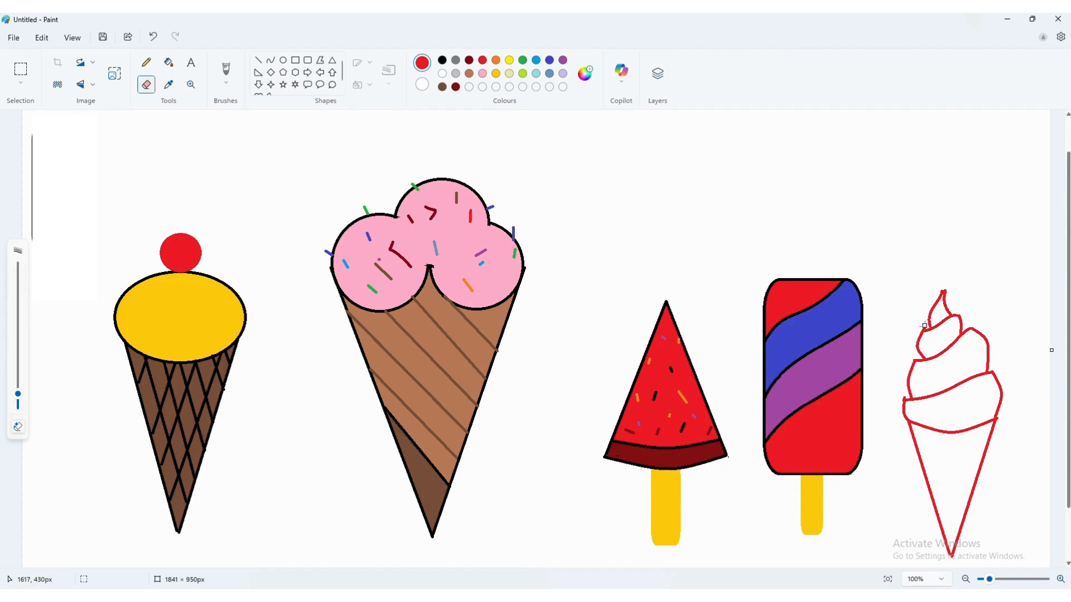
click(169, 62)
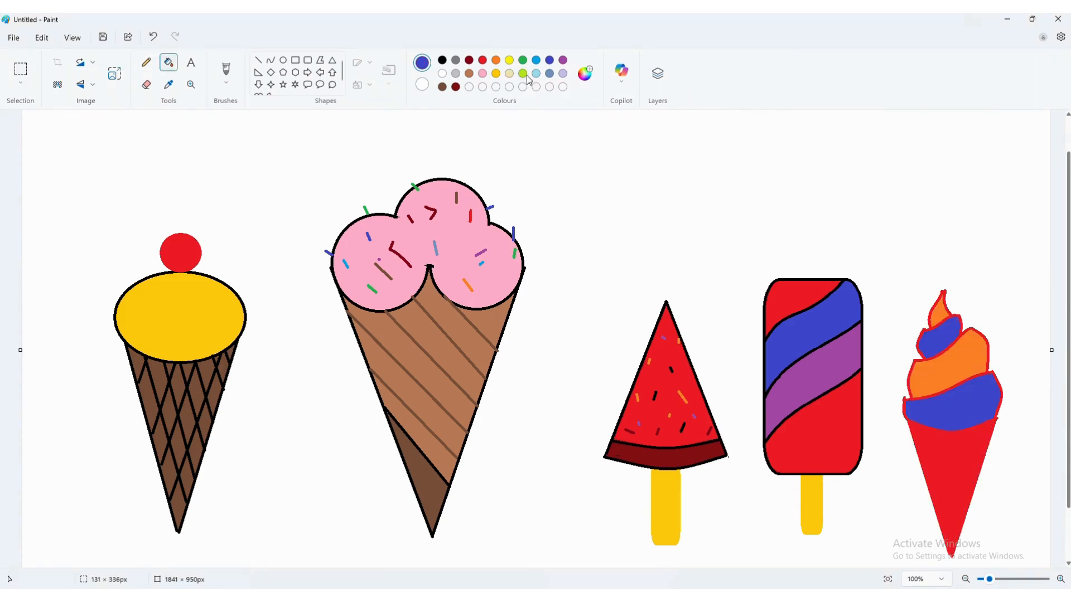
- Try a lime background, and replace it with a lavender fill
click(525, 74)
click(579, 240)
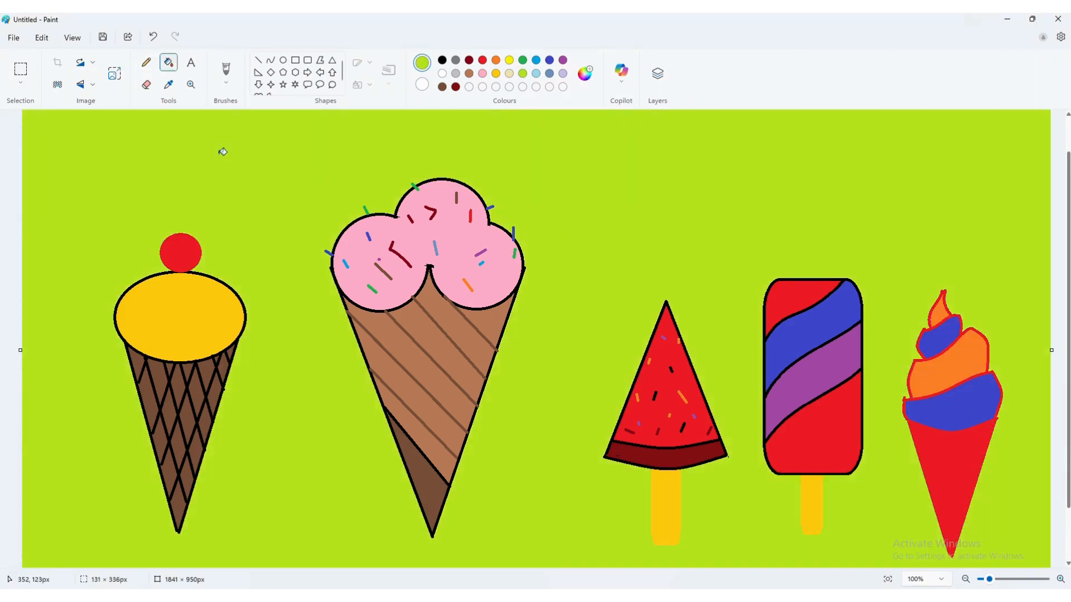
click(563, 73)
click(603, 213)
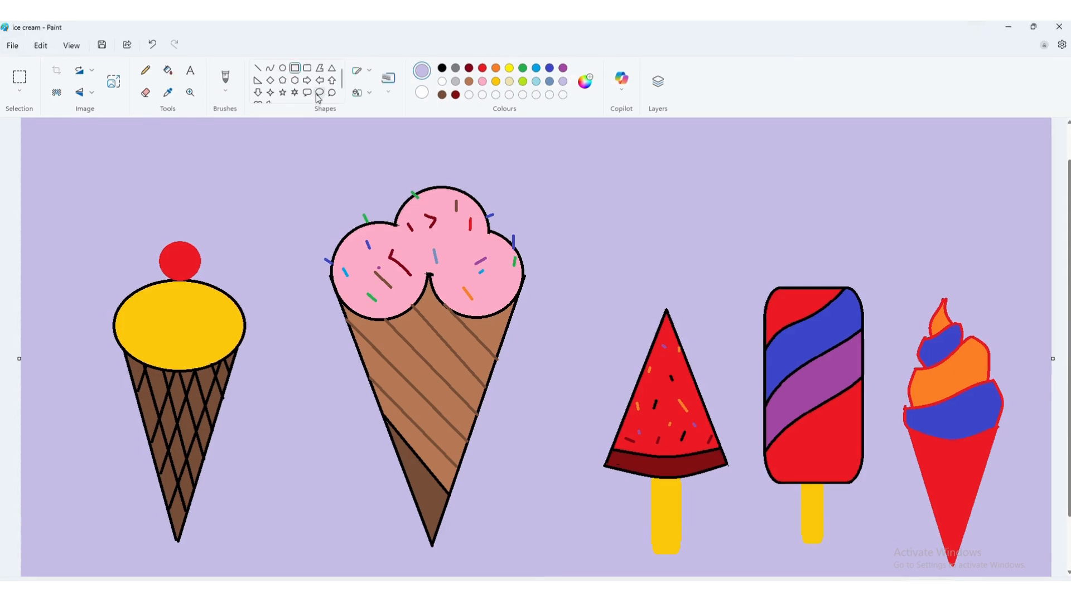
- Draw a small black oval overlapping the top scoop of the pink ice cream cone
click(282, 67)
click(442, 68)
drag(419, 149, 450, 166)
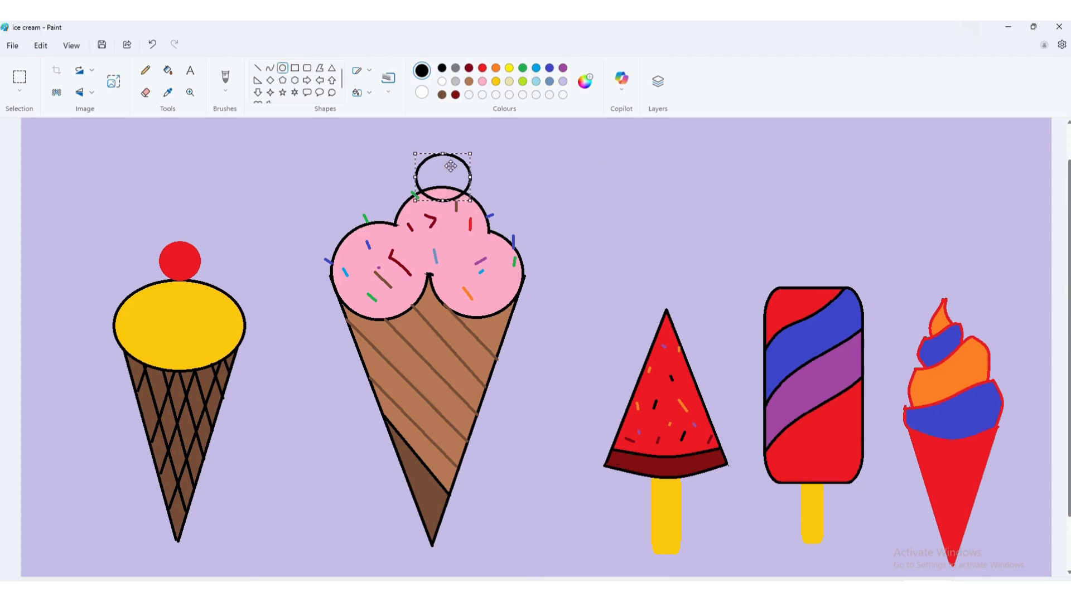
- Erase the part of the oval's outline inside the top scoop and fill the erased area with pink
click(147, 93)
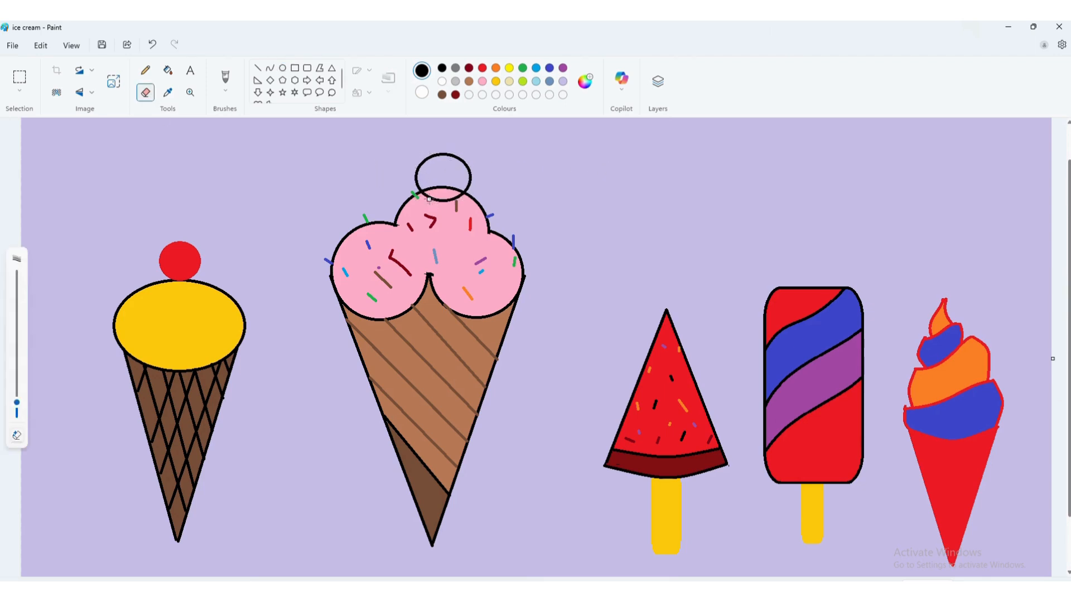
drag(425, 195, 458, 197)
click(167, 70)
click(482, 82)
click(453, 196)
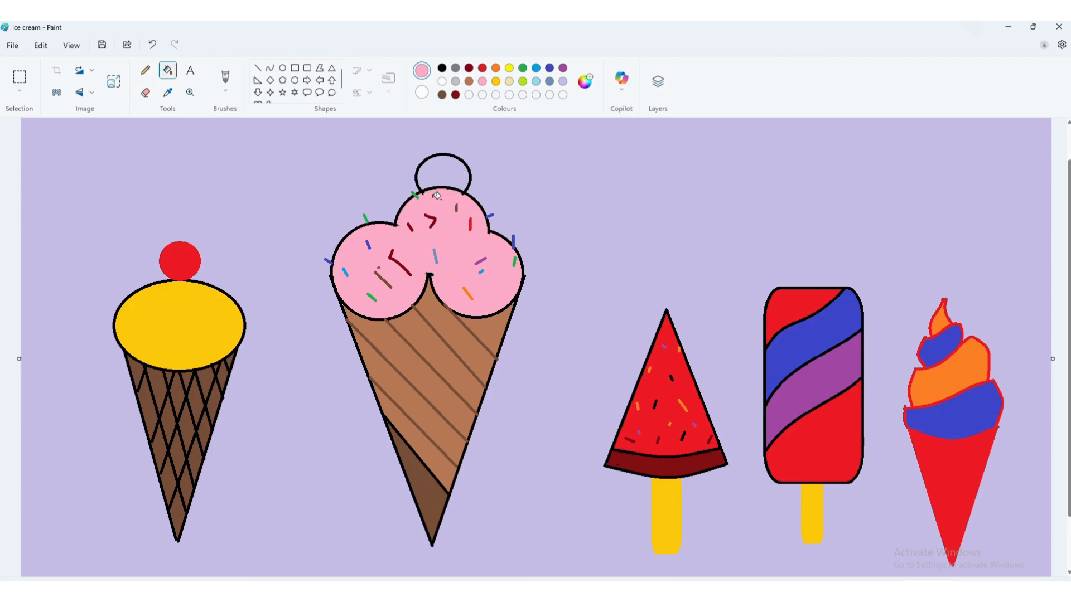
- Fill the oval above the top scoop with red
click(482, 67)
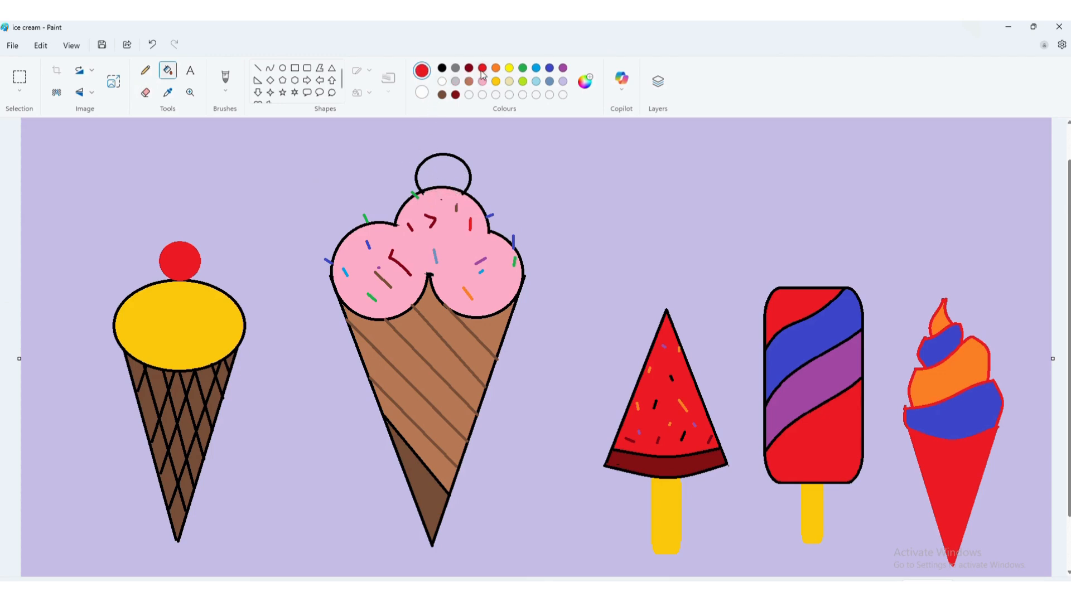